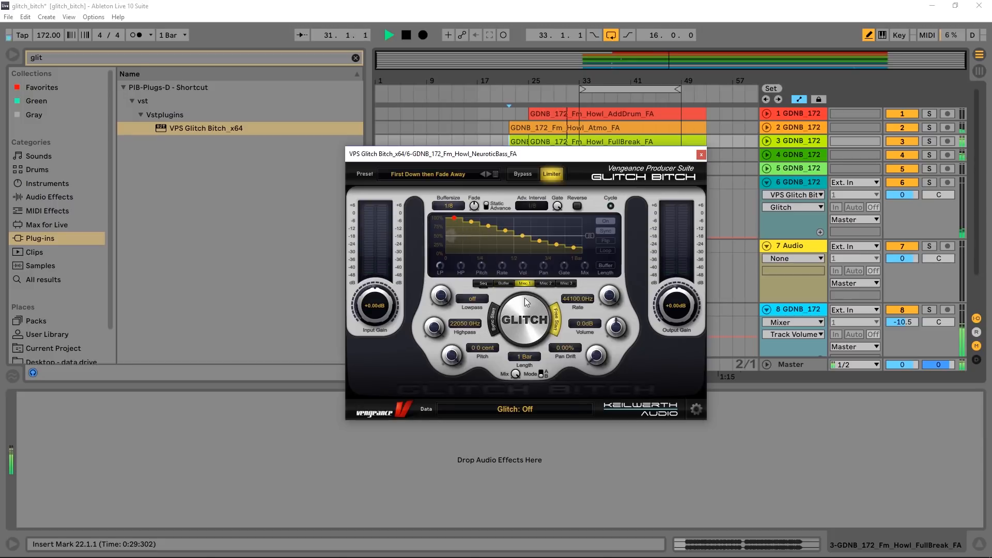
- Audition the glitch effect during playback with presets First Down then Fade Away and Smoth Background Filter, switch to Sweep Highpass, and stop playback
left_click(524, 322)
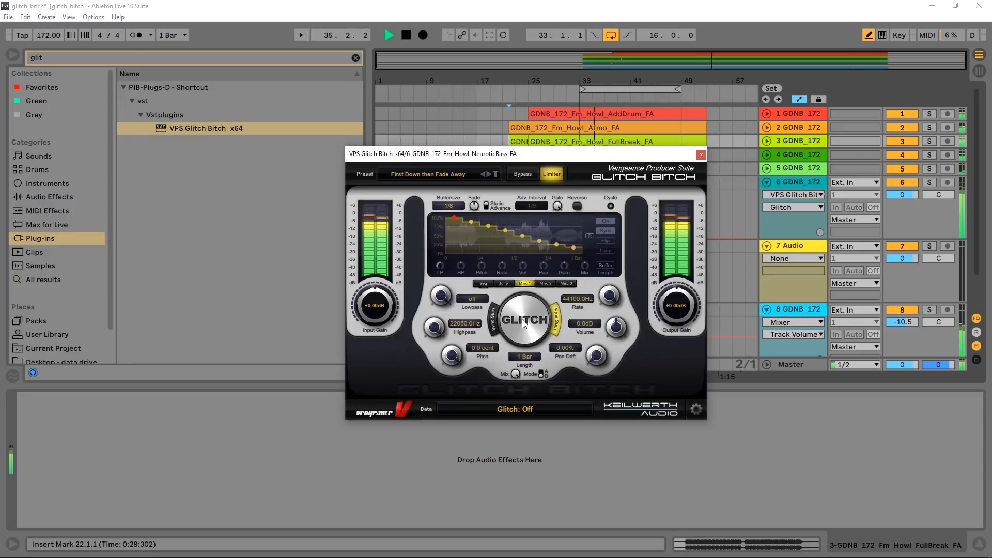
left_click(522, 320)
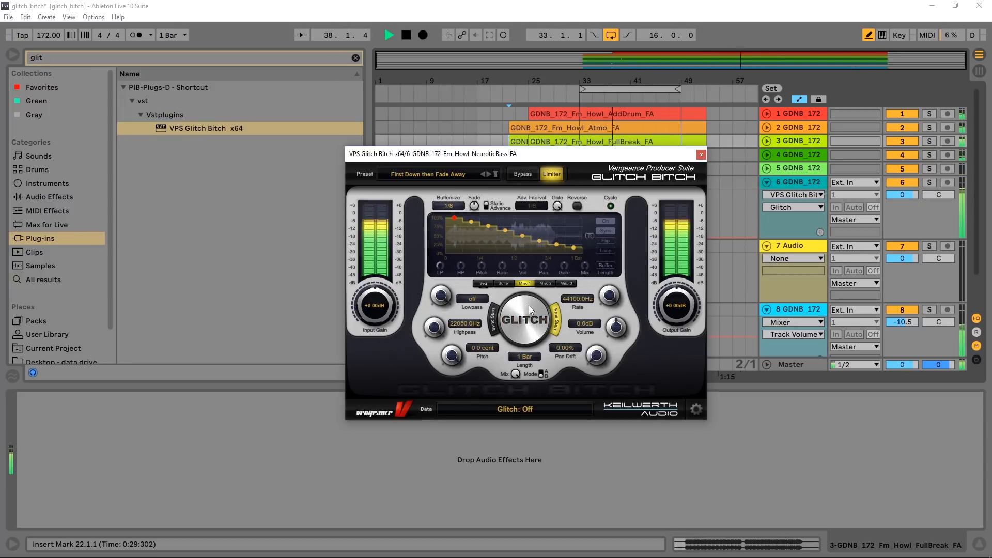
left_click(487, 174)
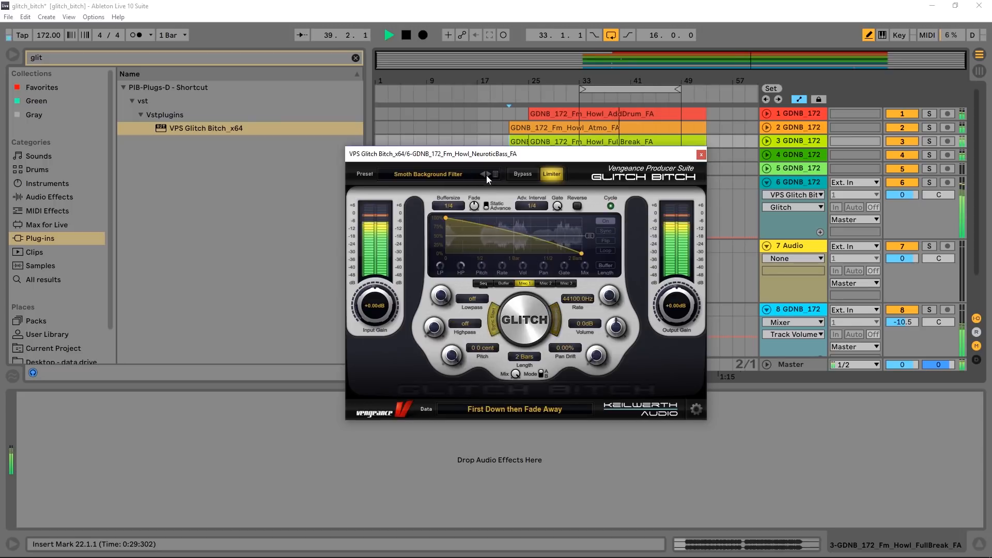
left_click(518, 315)
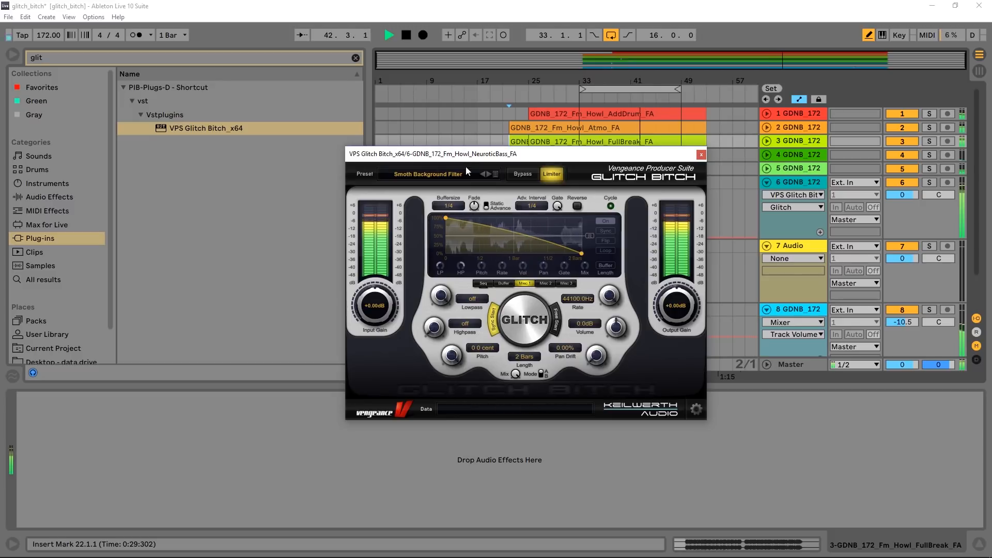
left_click(488, 175)
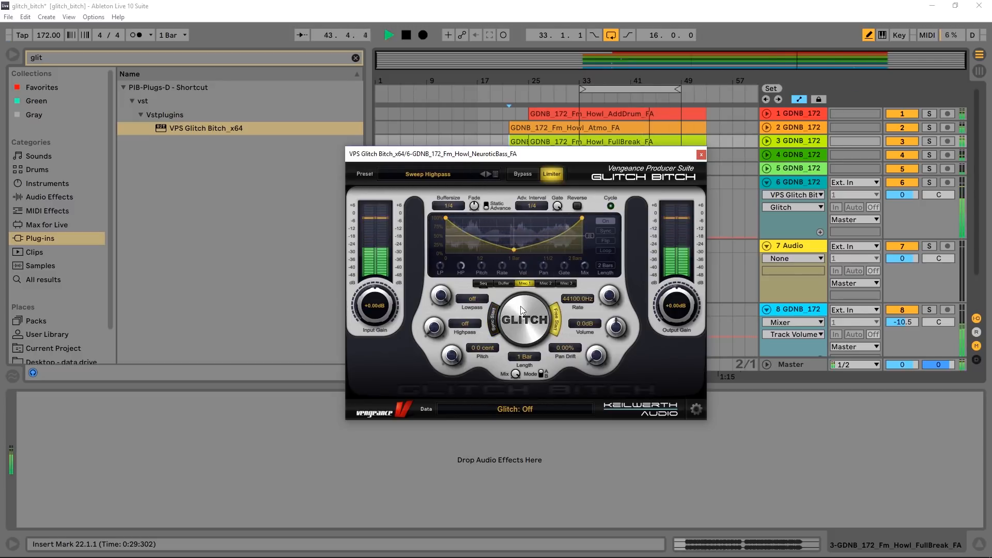
key("space")
- Move the Glitch Bitch window clear of the track clips and turn off automation draw mode
left_click_drag(549, 155, 350, 135)
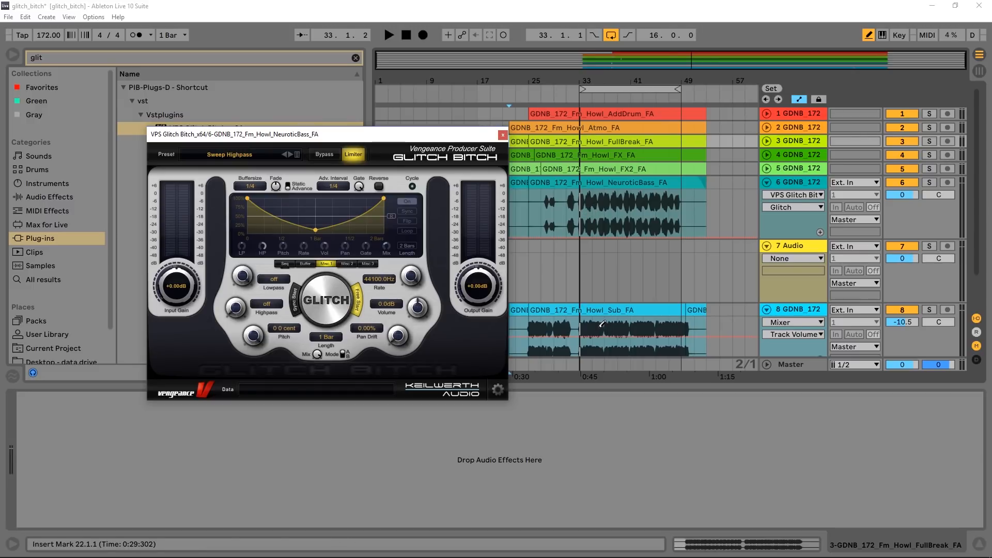
key("b")
- Duplicate the NeuroticBass audio between bars 33 and 49 on track 6, and delete the copy
left_click_drag(579, 221, 630, 216)
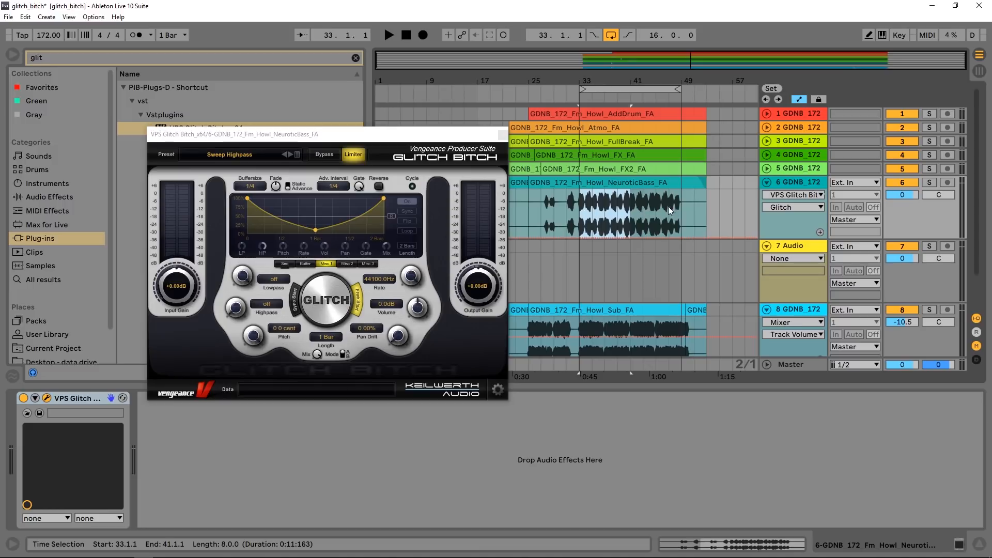
left_click_drag(678, 215, 582, 205)
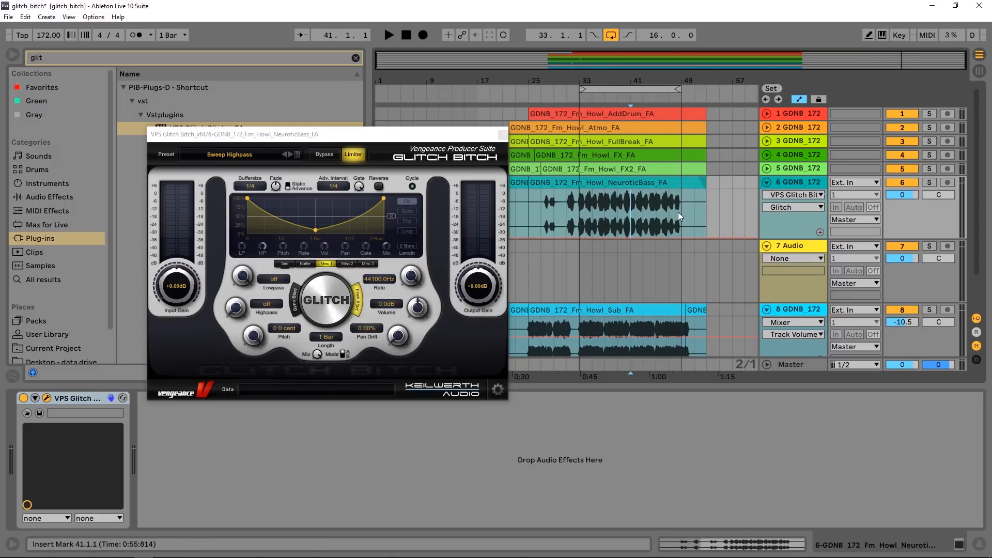
left_click_drag(678, 212, 582, 186)
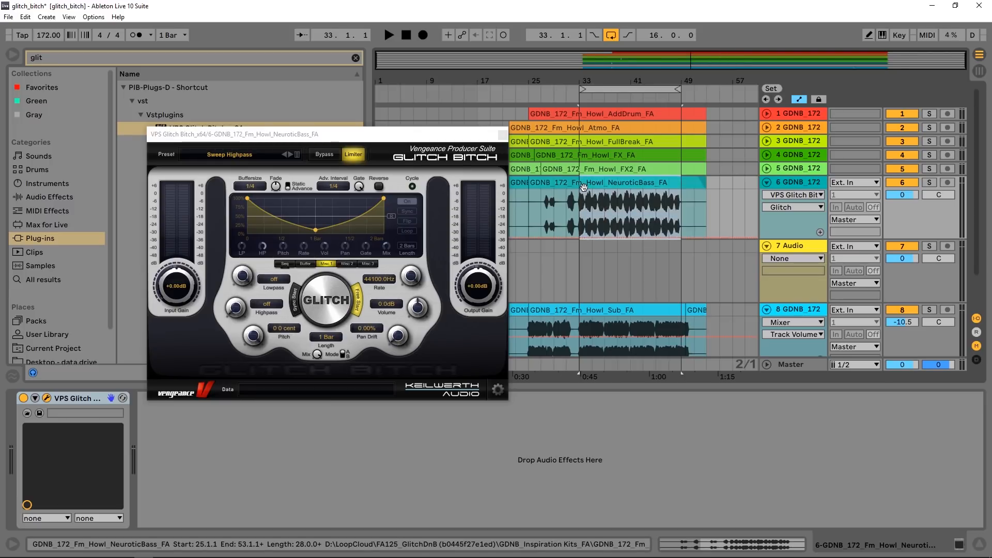
key("ctrl+d")
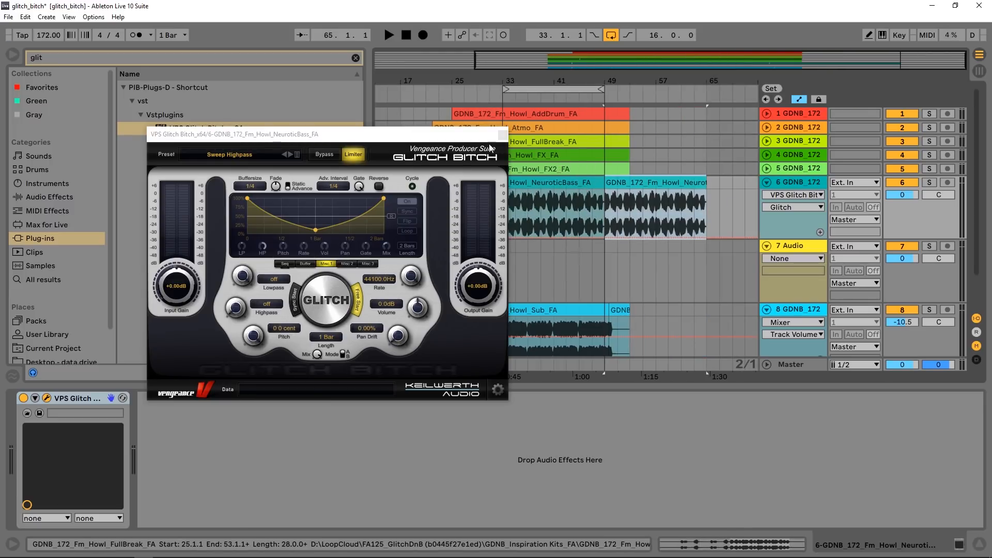
left_click_drag(472, 137, 407, 103)
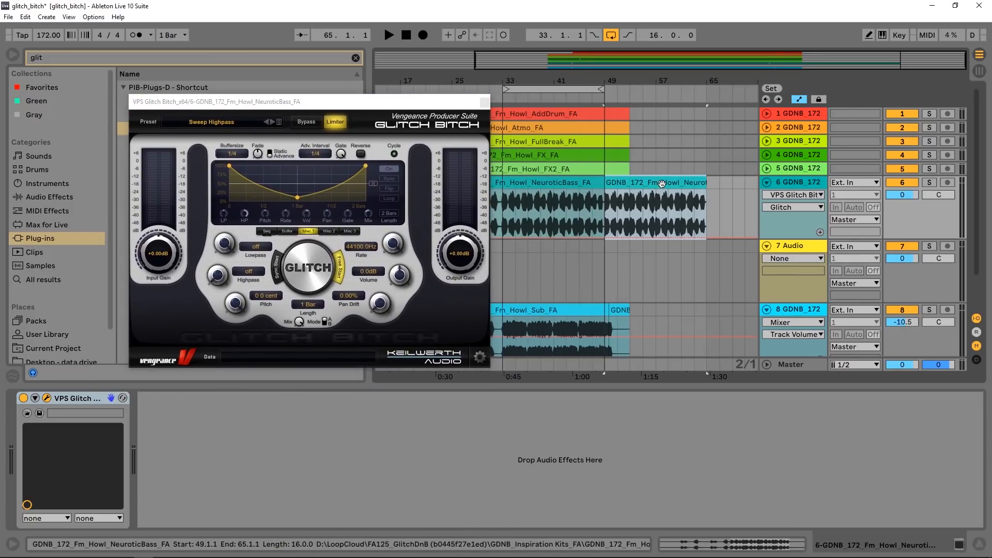
key("Delete")
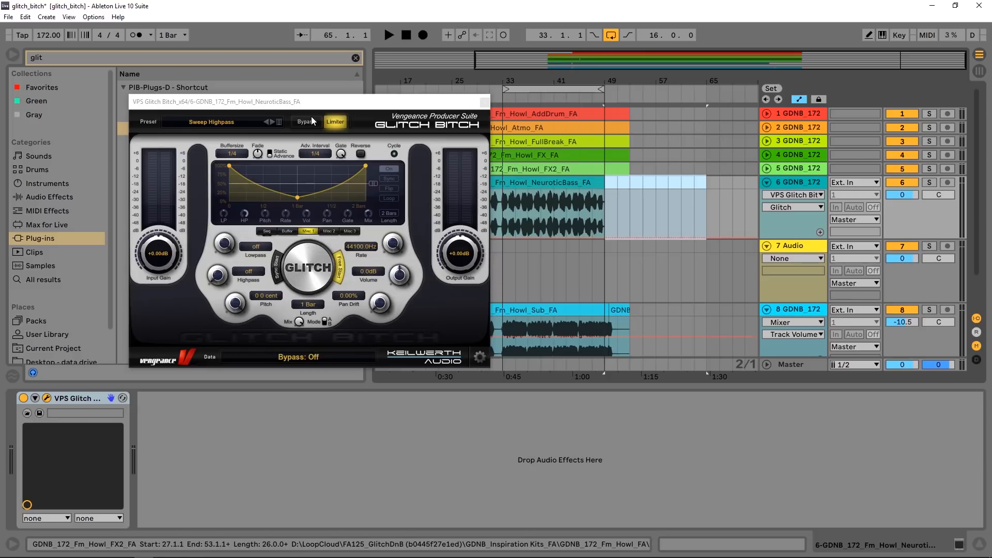
- Delete the empty yellow 7 Audio track below the NeuroticBass track
mouse_move(321, 103)
left_mouse_down()
mouse_move(329, 112)
mouse_move(305, 108)
left_mouse_up()
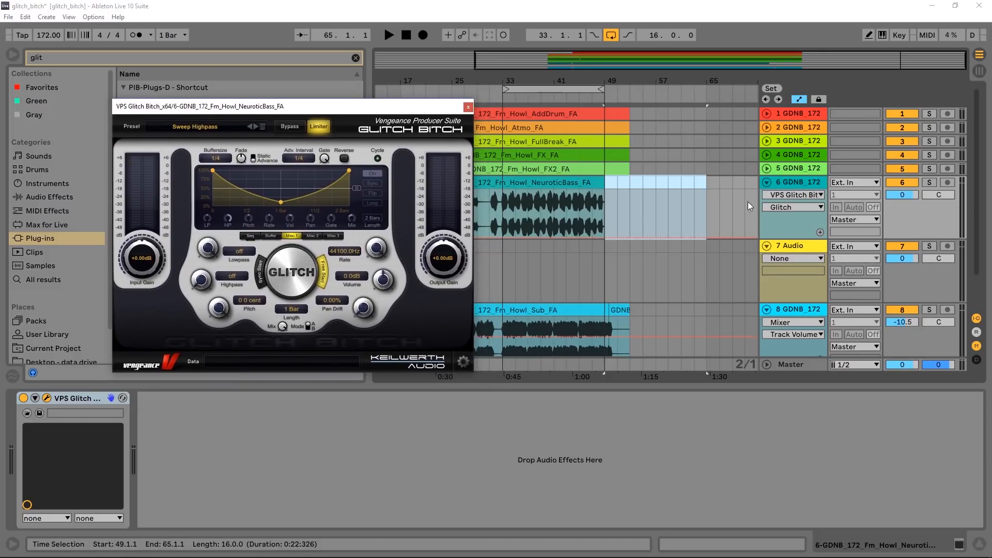
left_click(789, 246)
key("Delete")
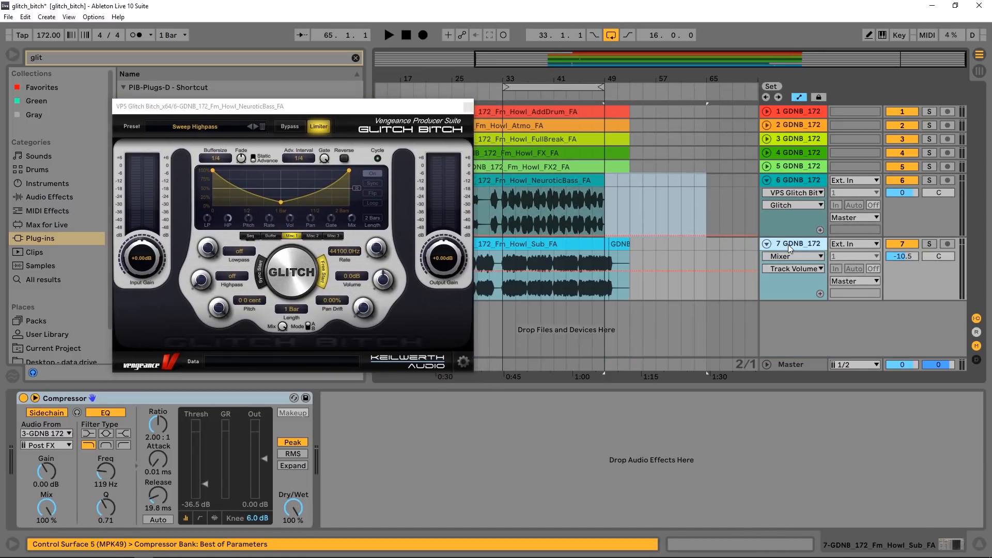
- Insert a new audio track directly below the NeuroticBass track and name it resample
left_click_drag(313, 103, 376, 120)
left_click(790, 183)
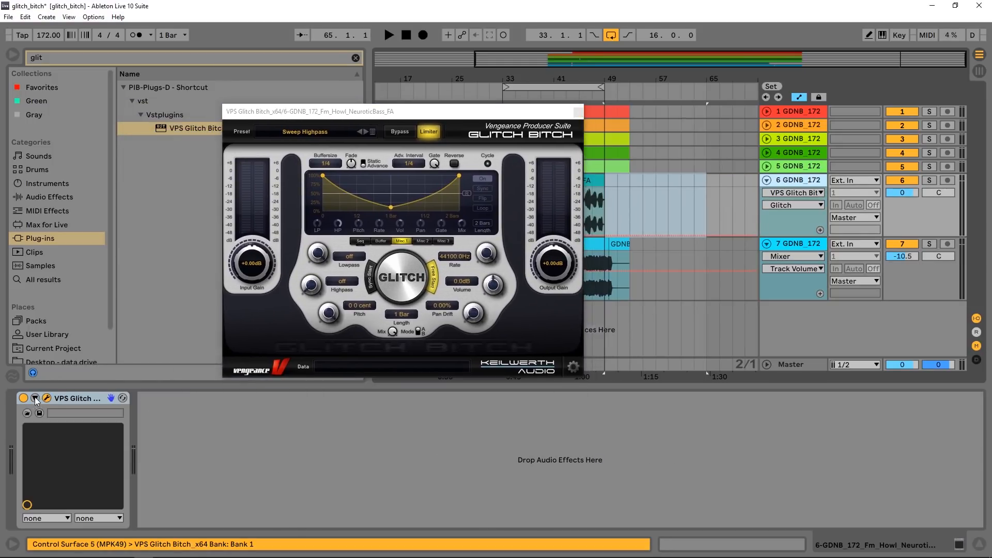
key("ctrl+t")
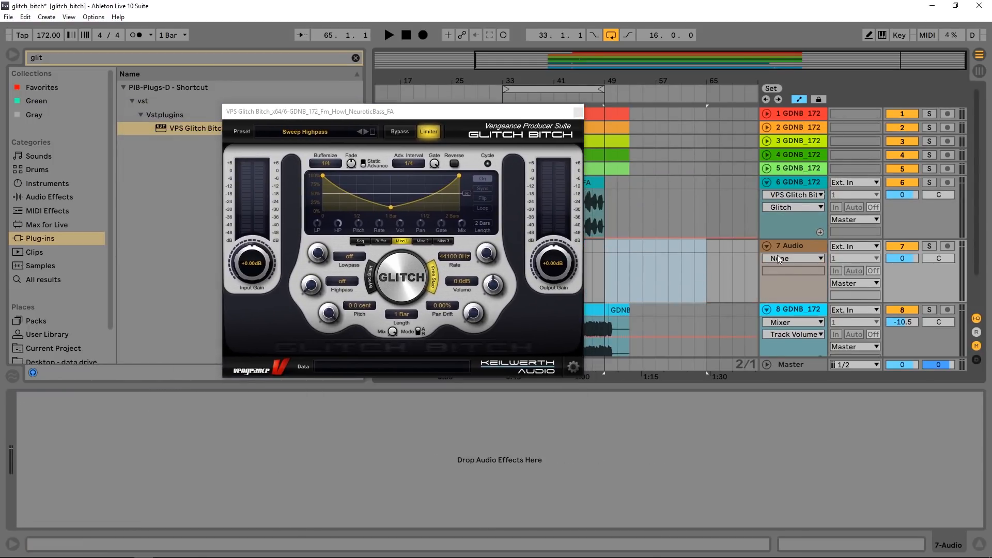
left_click(786, 245)
type("resample")
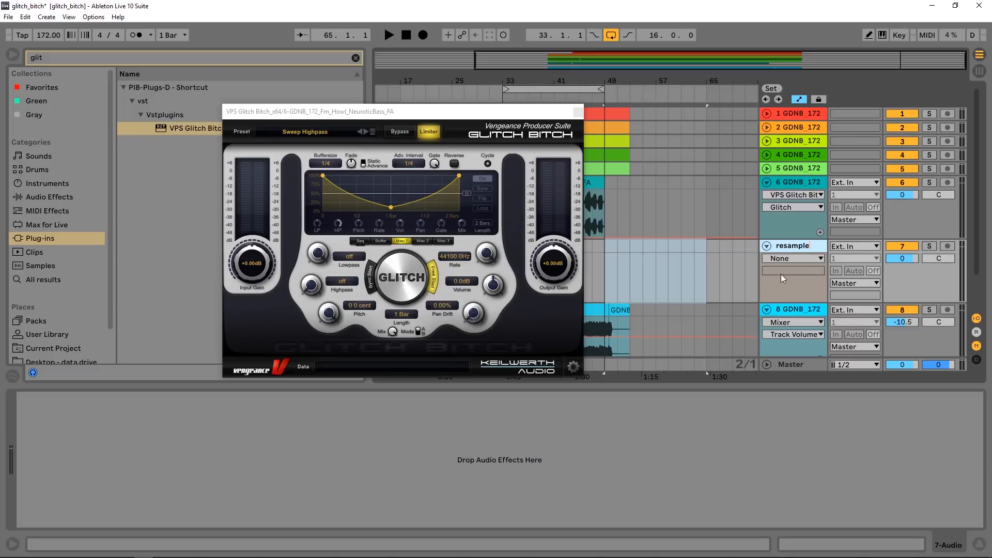
key("Return")
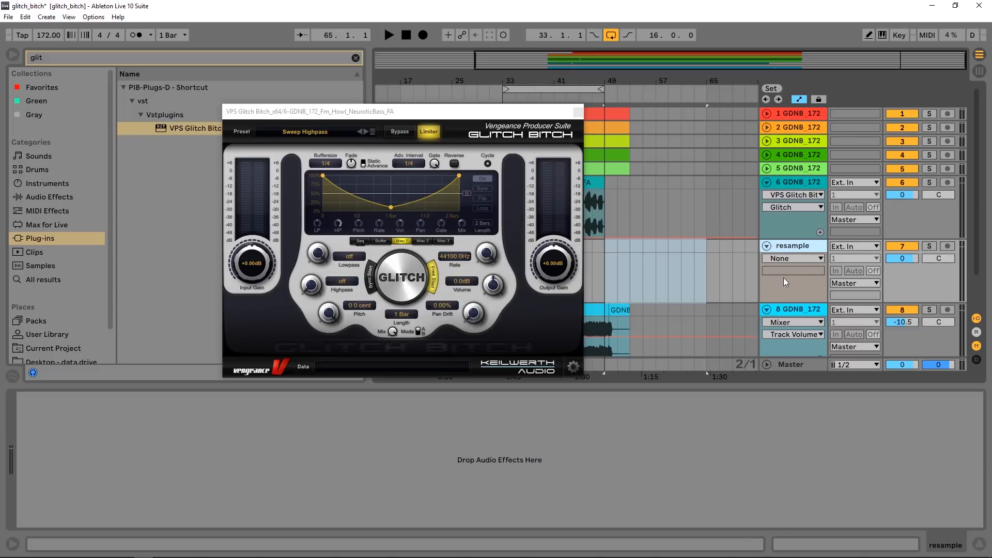
- Set the resample track's audio input to 6-GDNB 172 Fm Howl NeuroticBass FA and its monitoring to In
left_click(850, 247)
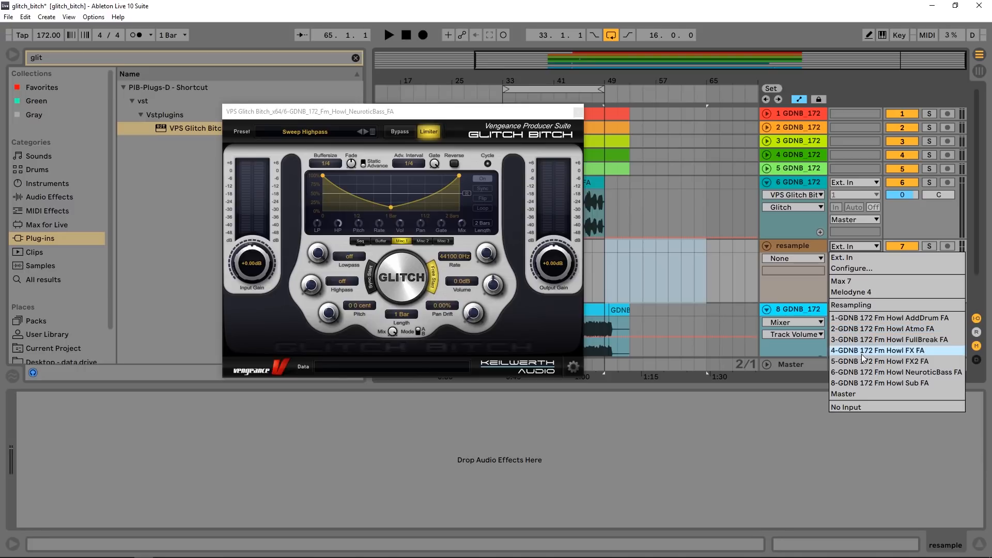
left_click(890, 373)
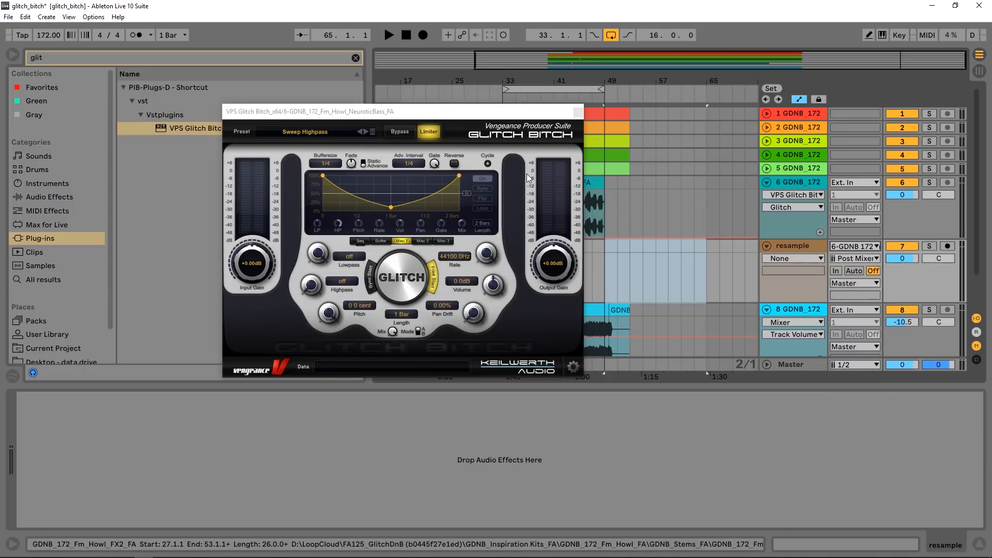
left_click(835, 270)
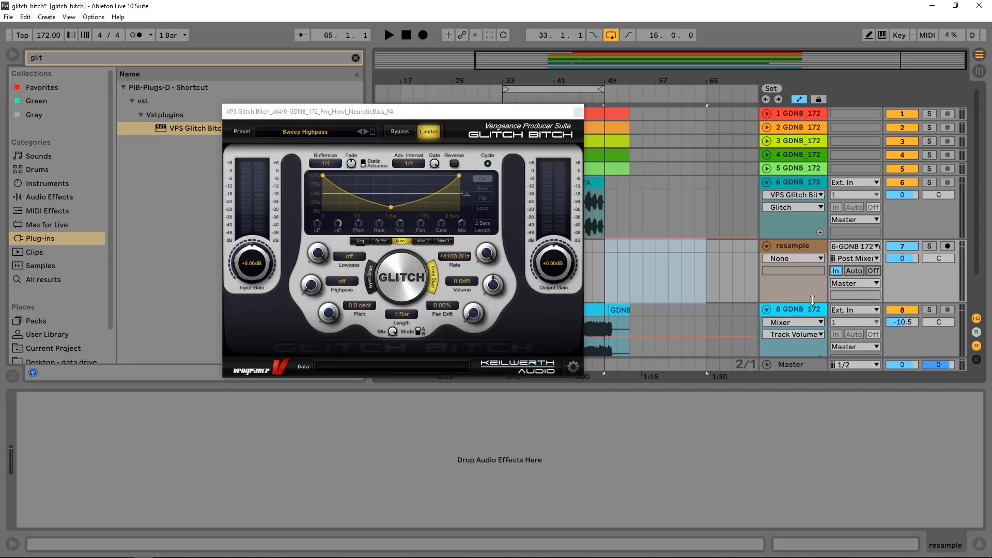
- Set the playback start to bar 33 on the NeuroticBass track, mute the resample track and play a short check
left_click_drag(519, 111, 398, 120)
left_click(502, 215)
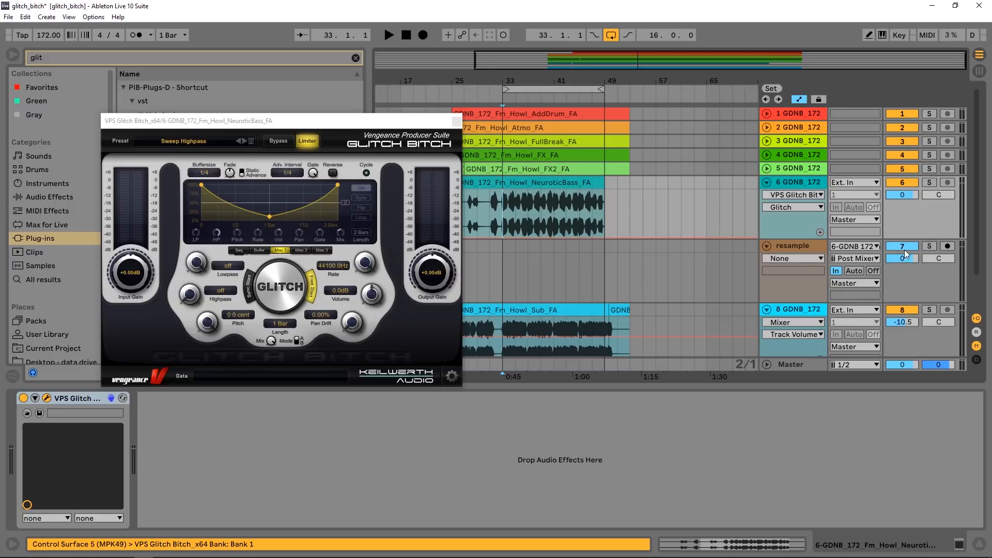
left_click(904, 246)
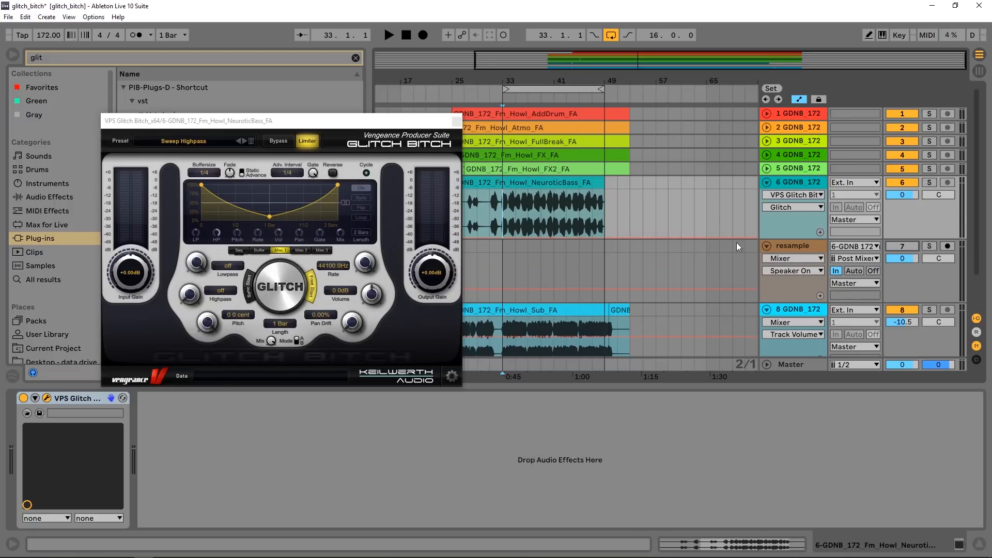
key("space")
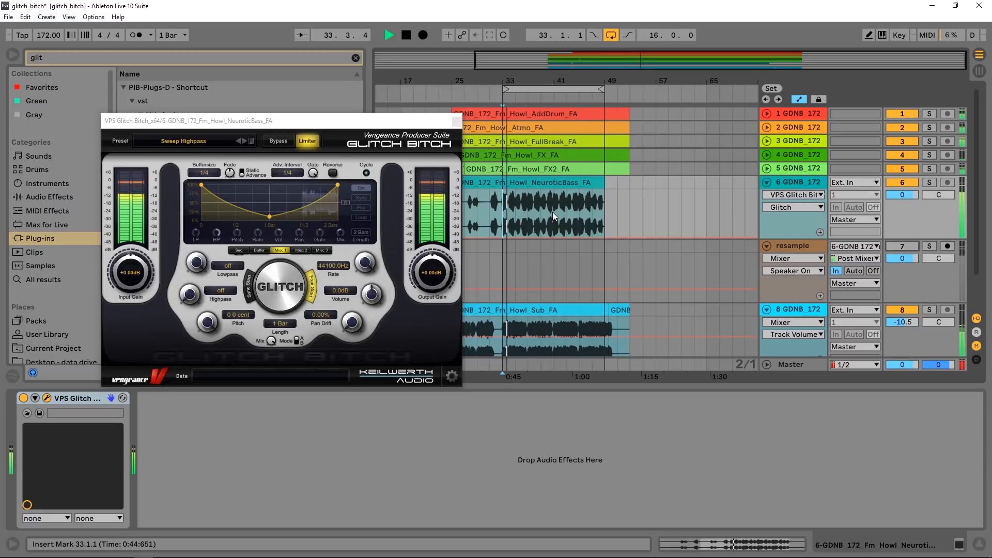
key("space")
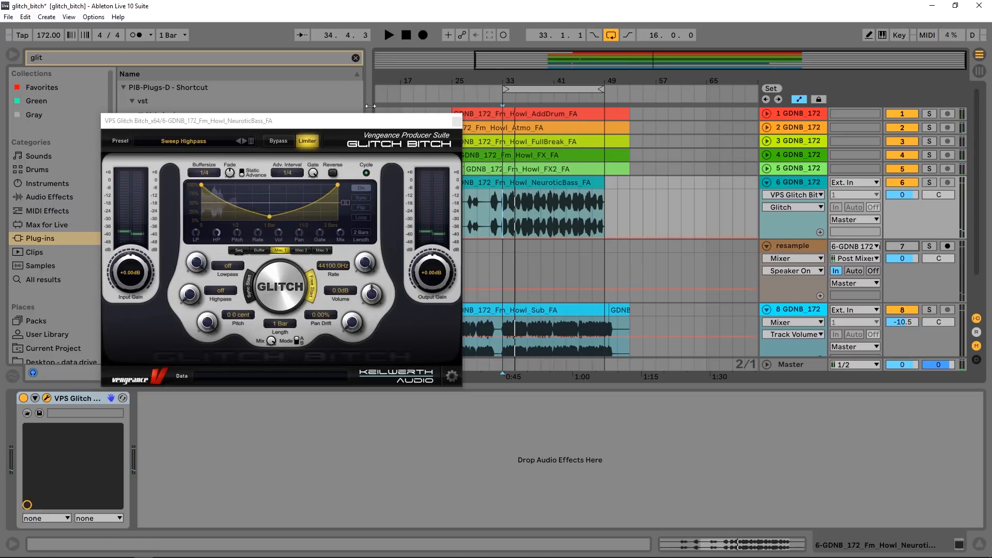
- Look through the preset categories of the Glitch Bitch plug-in without changing the loaded preset
mouse_move(371, 120)
left_mouse_down()
mouse_move(448, 137)
mouse_move(366, 110)
left_mouse_up()
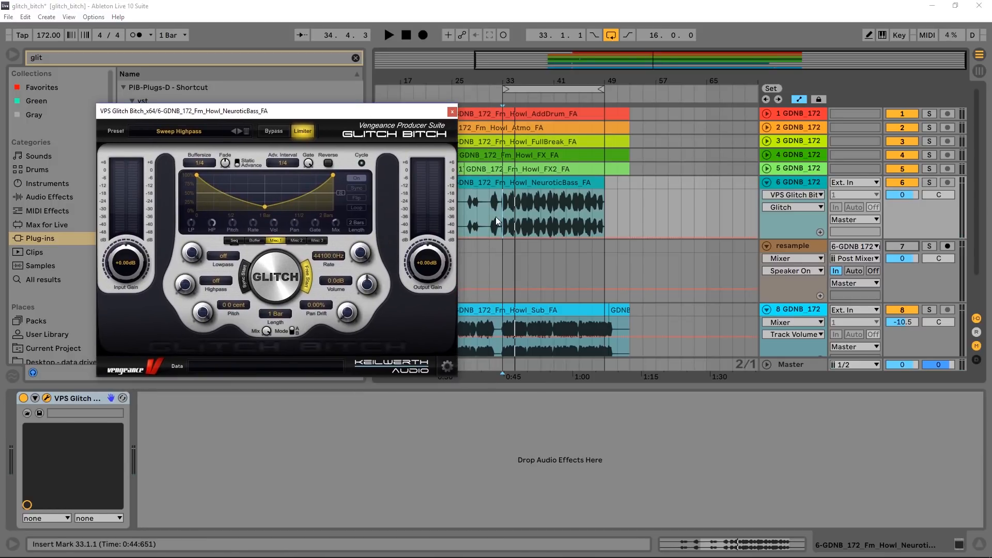
left_click_drag(502, 95, 512, 99)
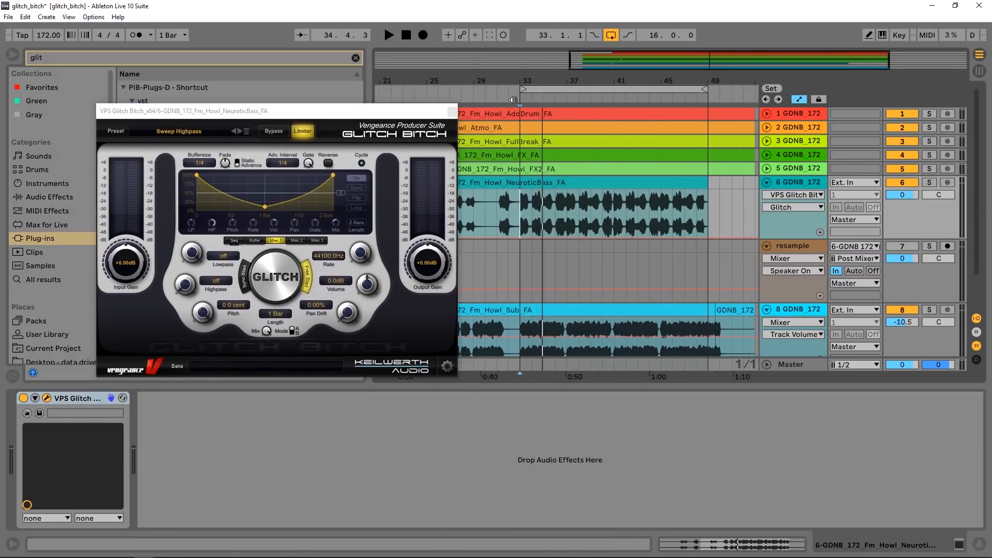
left_click(178, 131)
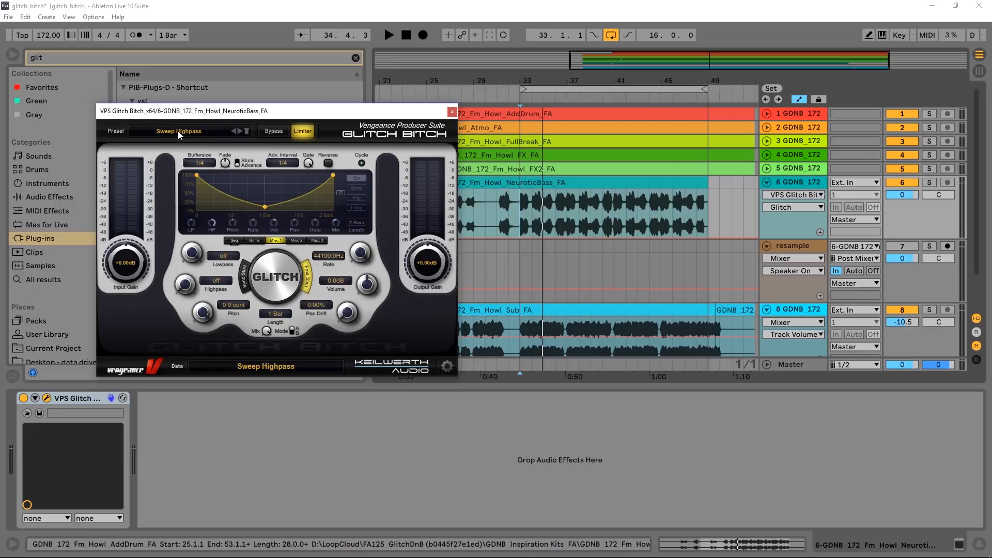
left_click(246, 132)
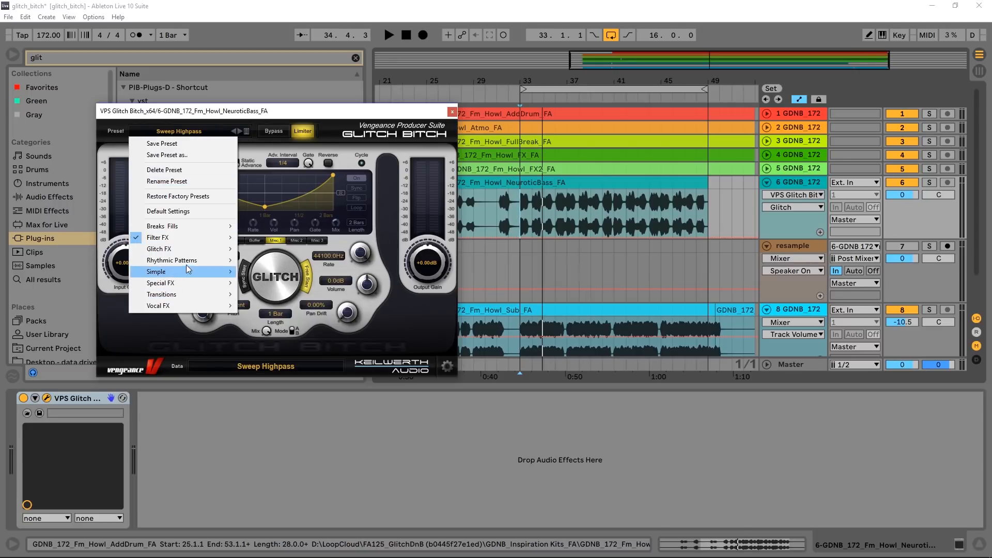
mouse_move(187, 240)
left_click(340, 118)
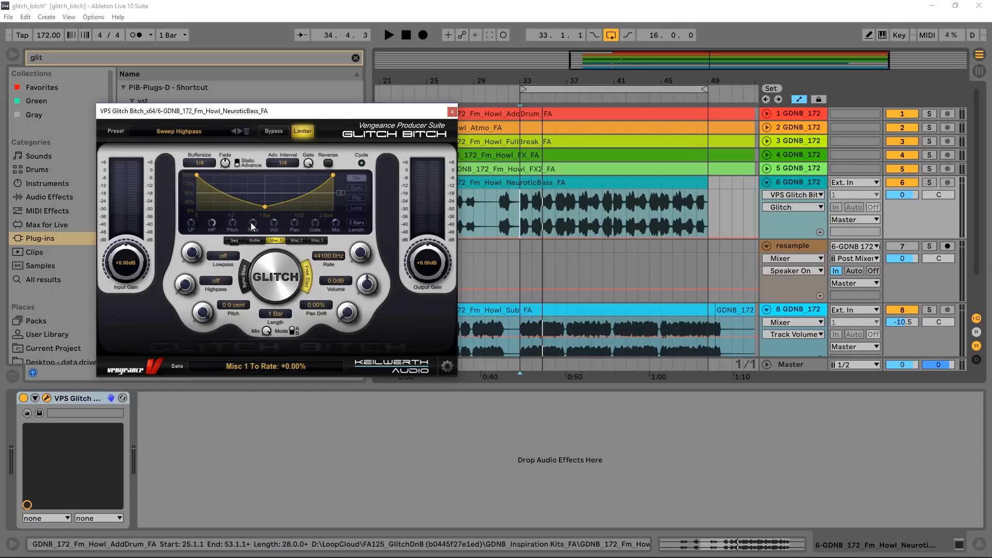
- Solo the NeuroticBass track and load the Classic Gate Stutter preset from the plug-in's Glitch FX category
left_click(929, 183)
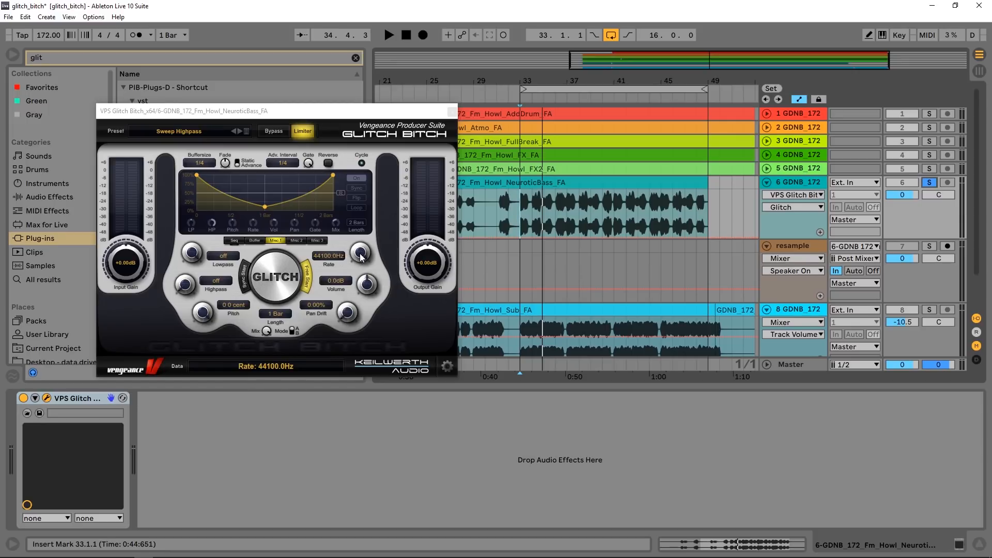
key("space")
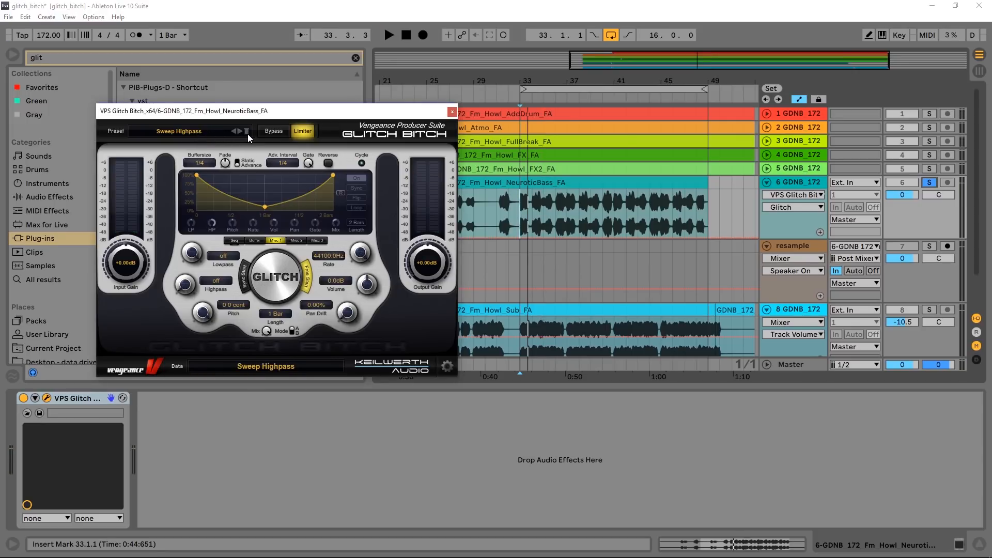
left_click(194, 132)
mouse_move(206, 254)
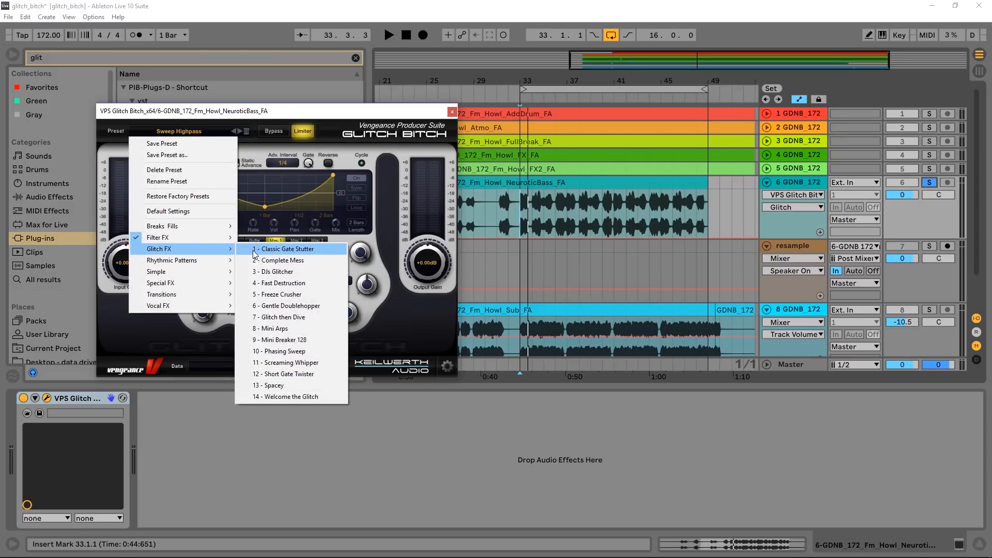
left_click(251, 248)
- Start recording onto the resample track from bar 33 and trigger the glitch with the Classic Gate Stutter preset
left_click(518, 259)
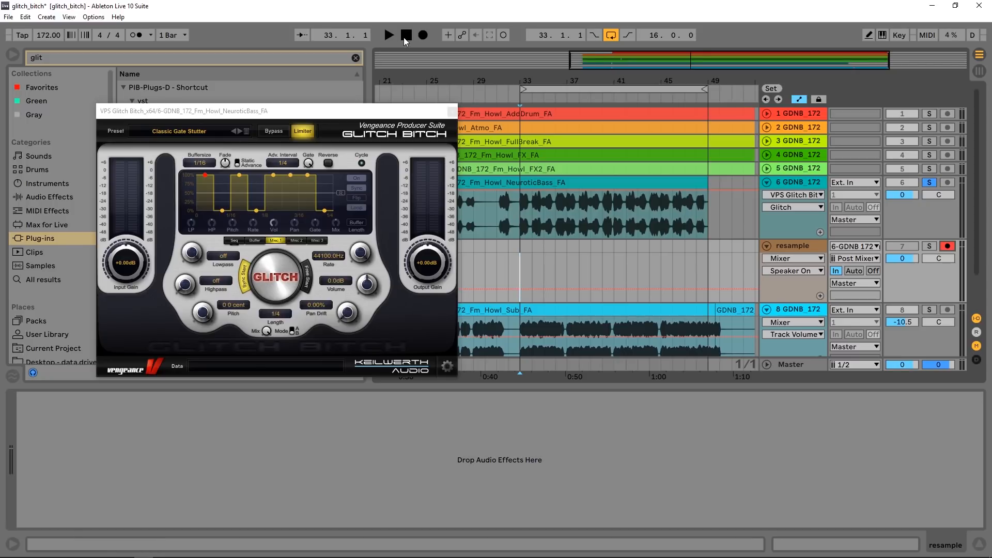
left_click(427, 37)
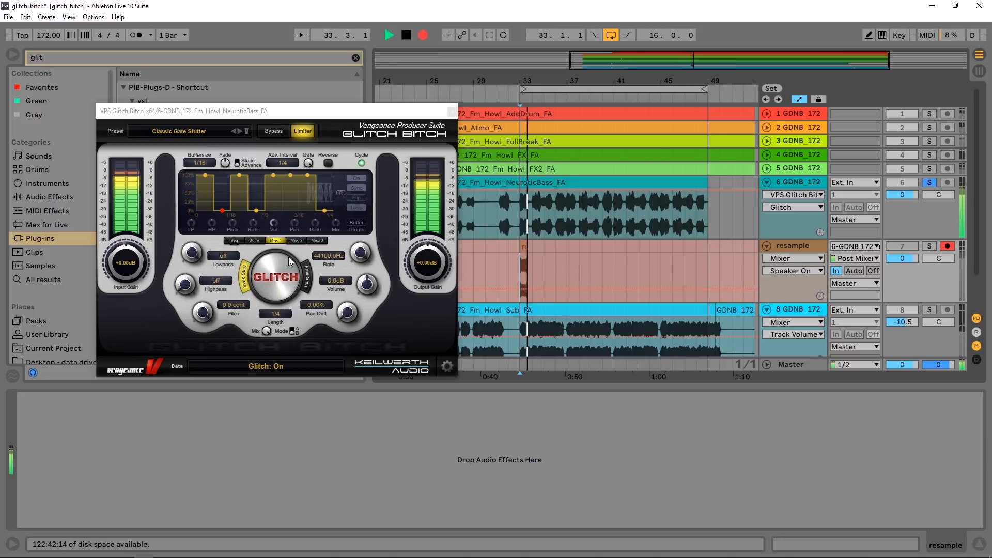
left_click(288, 280)
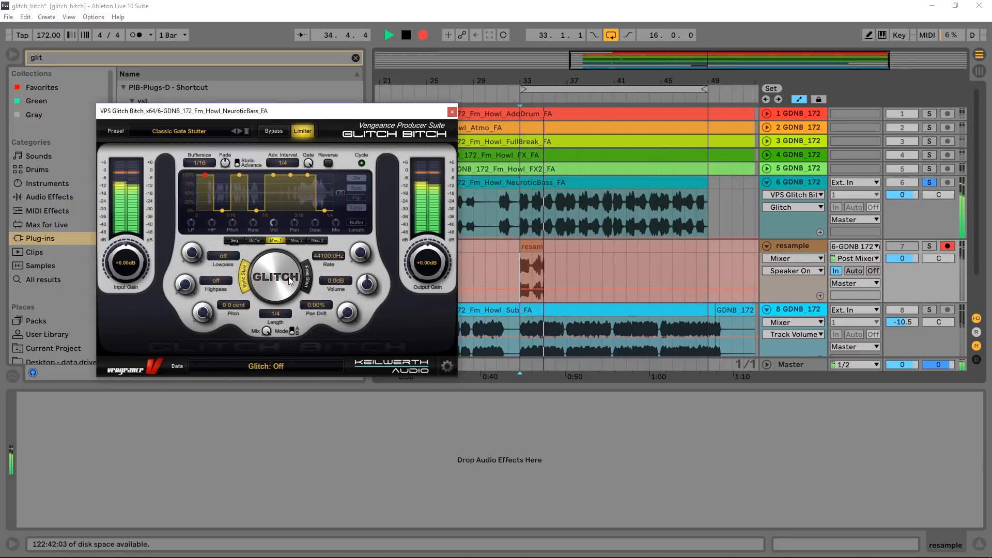
- Load the Complete Mess and DJs Glitcher presets in turn, triggering the glitch with each during recording
left_click(240, 132)
left_click(275, 278)
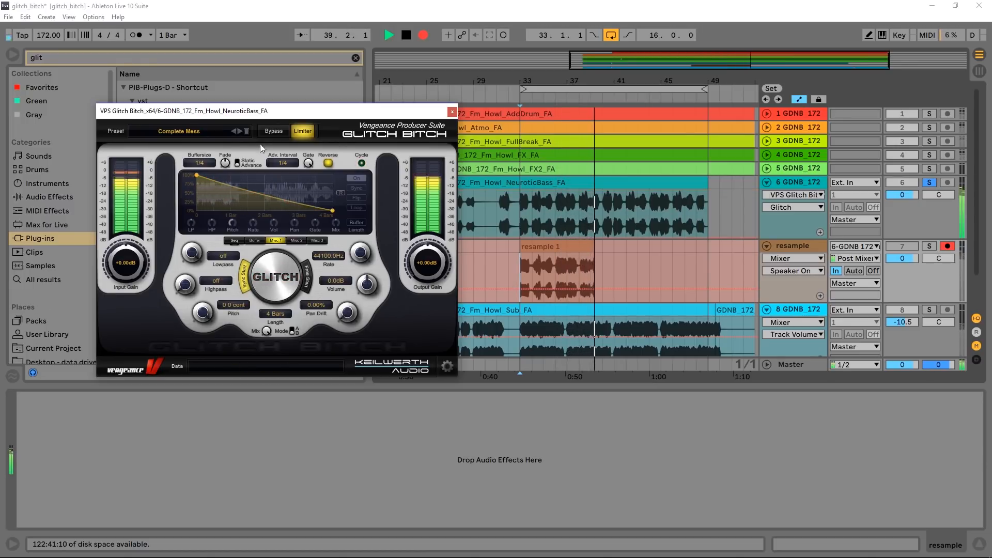
left_click(240, 131)
left_click(273, 262)
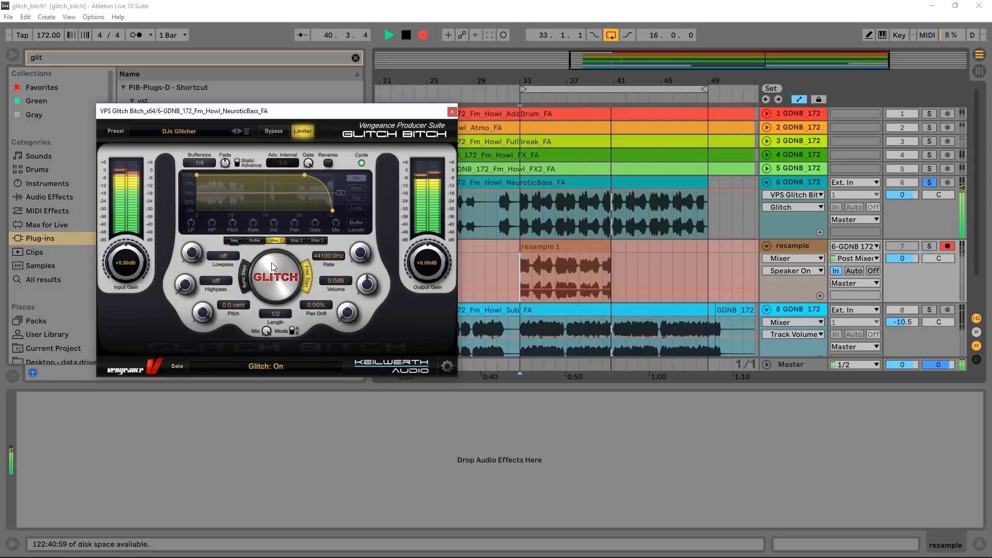
- Record glitch bursts with the Fast Destruction preset, followed by the Freeze Crusher preset
left_click(240, 131)
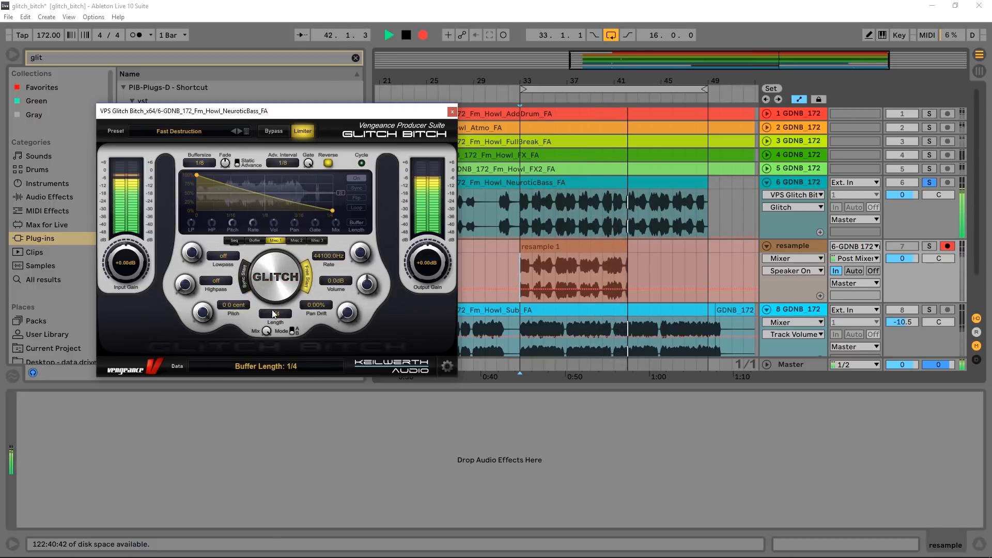
left_click(278, 276)
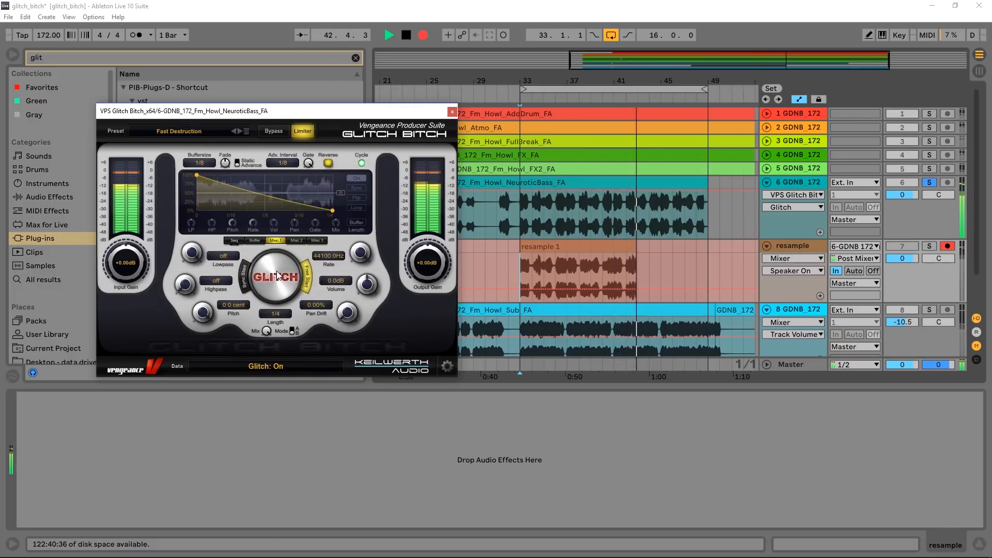
left_click(237, 132)
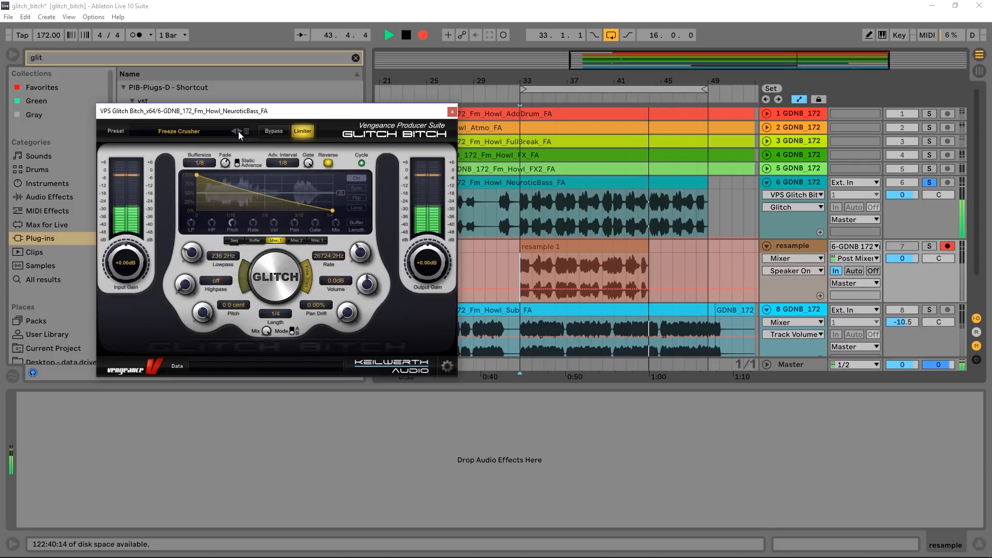
left_click(273, 274)
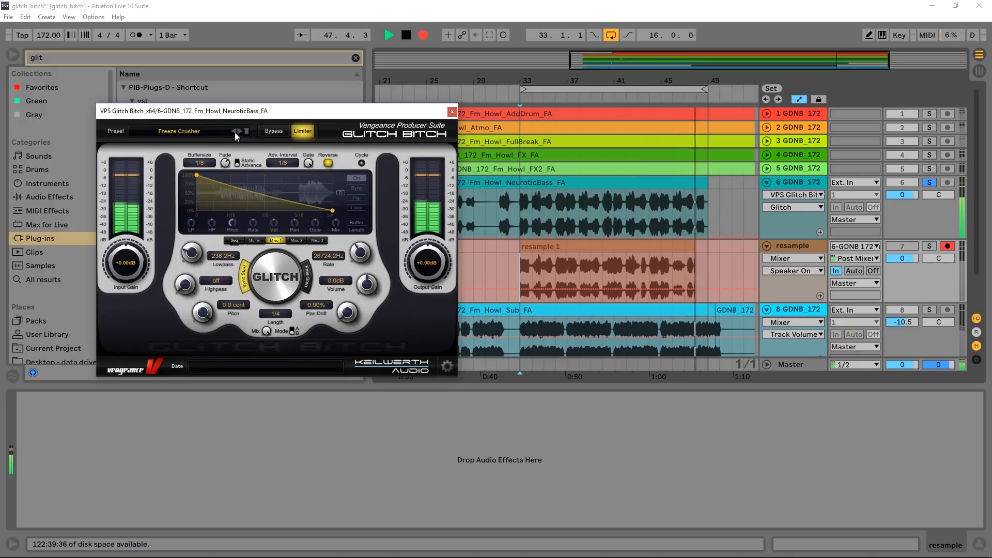
- Load the Gentle Doublehopper preset and trigger its glitch on the bass while recording continues
left_click(240, 131)
left_click(272, 278)
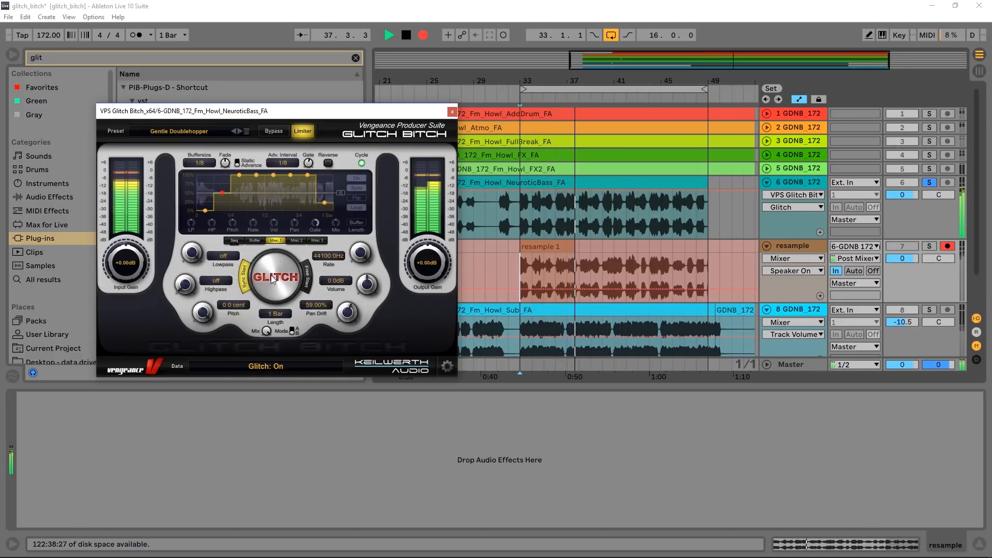
left_click(271, 275)
- Load the Glitch then Dive preset and trigger its glitch repeatedly on the recorded bass
left_click(239, 133)
left_click(271, 265)
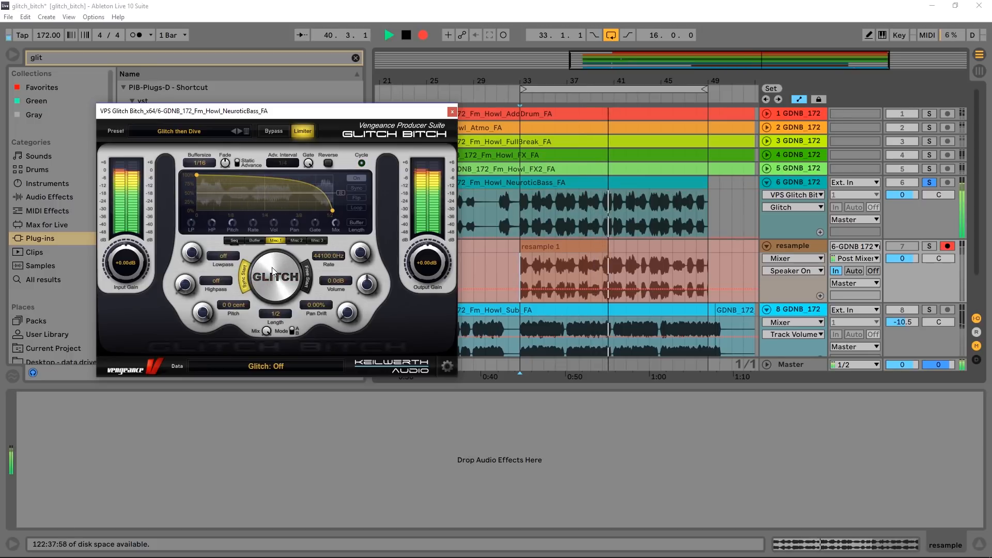
left_click(275, 274)
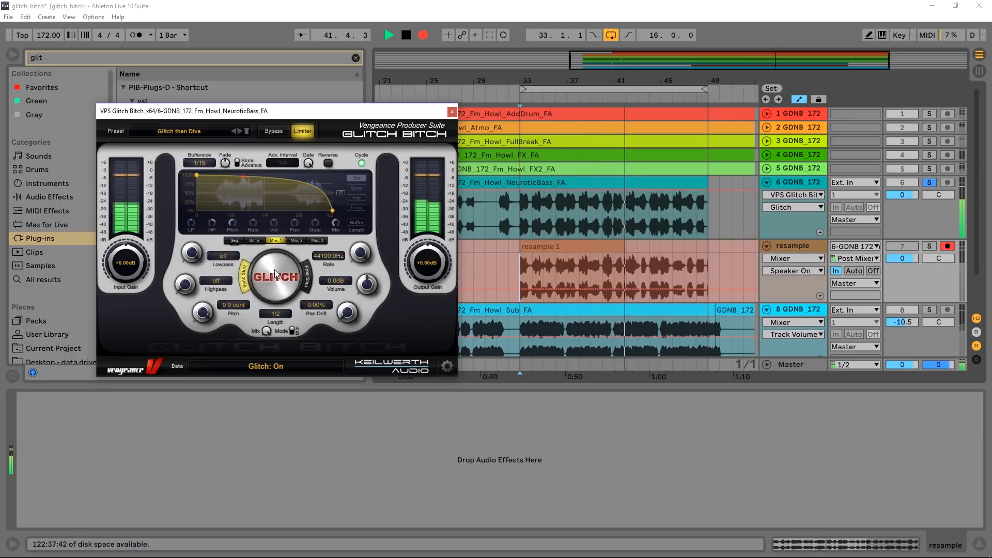
left_click(275, 274)
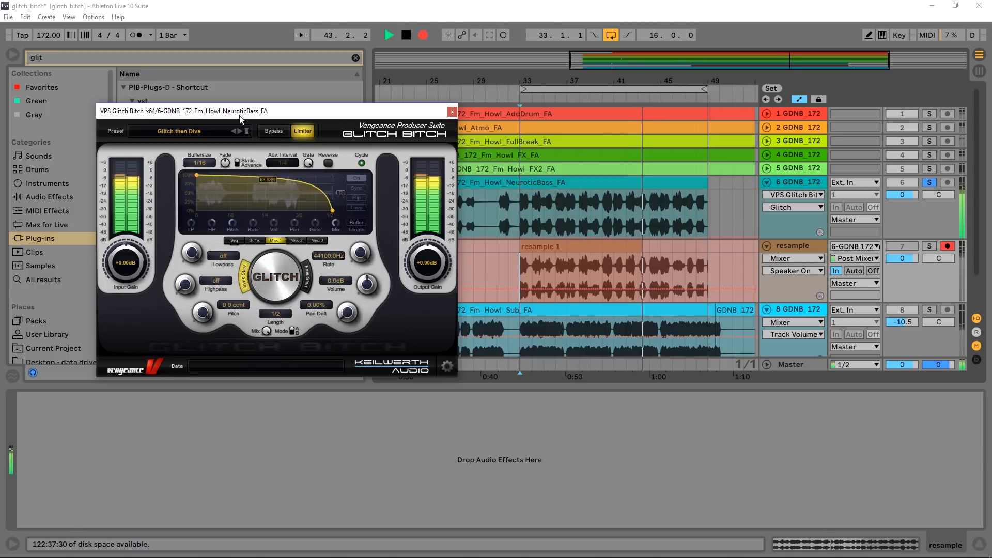
- Capture glitches with the Mini Arps and Mini Breaker 128 presets, loading and triggering each in turn
left_click(239, 132)
left_click(265, 276)
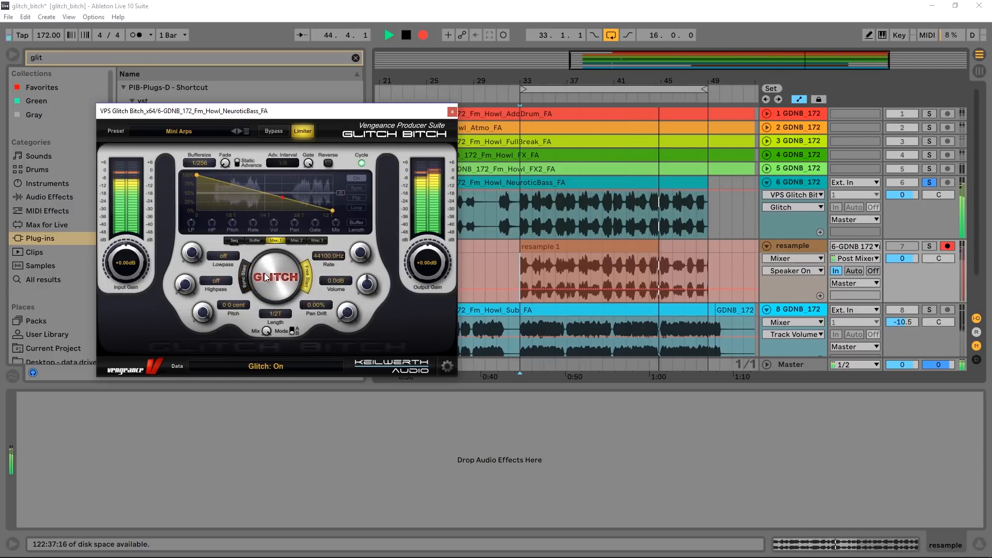
left_click(240, 132)
left_click(276, 278)
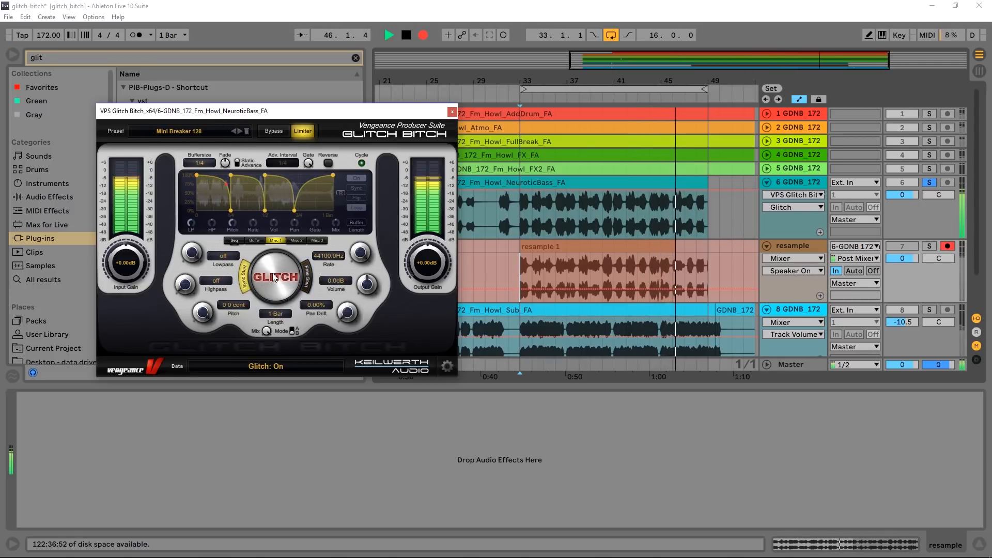
- Load the Phasing Sweep preset and trigger its glitch at the start of the next loop pass
left_click(240, 132)
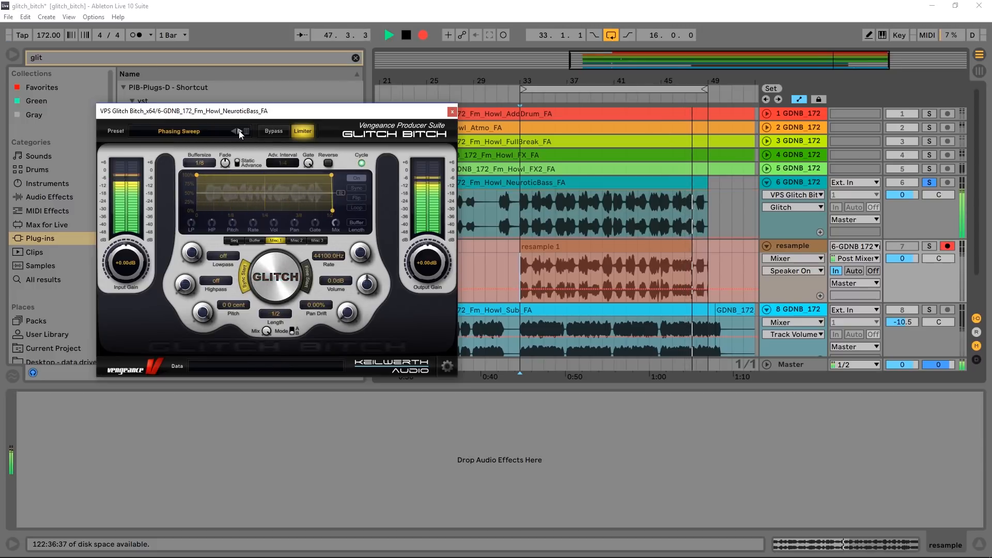
left_click(277, 272)
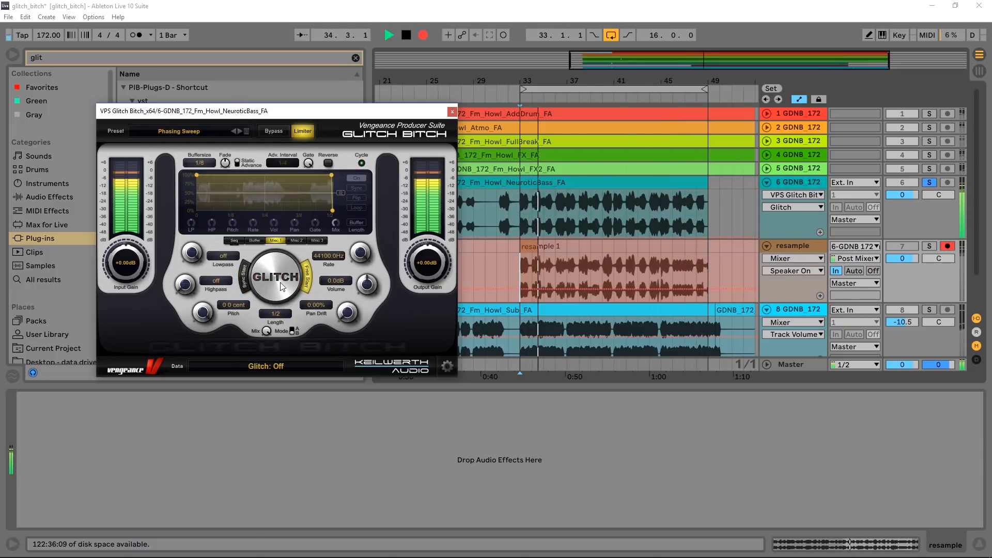
left_click(283, 269)
- Load the Screaming Whipper preset and trigger its glitch several times while recording
left_click(238, 135)
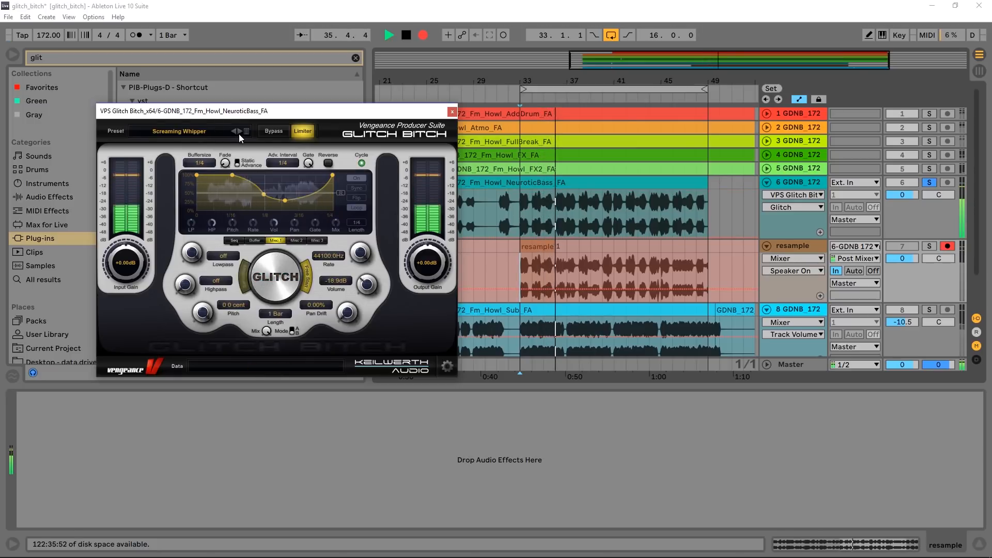
left_click(265, 265)
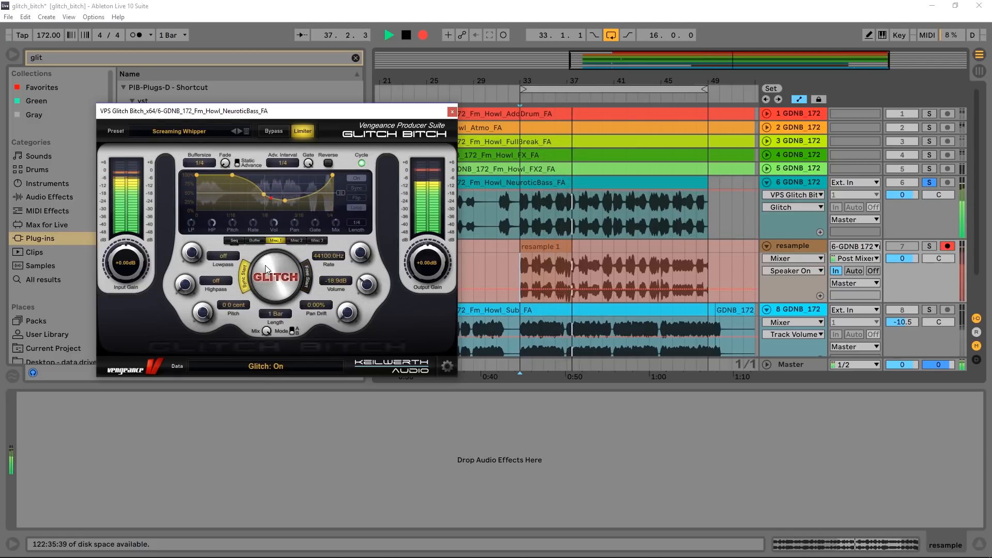
left_click(265, 265)
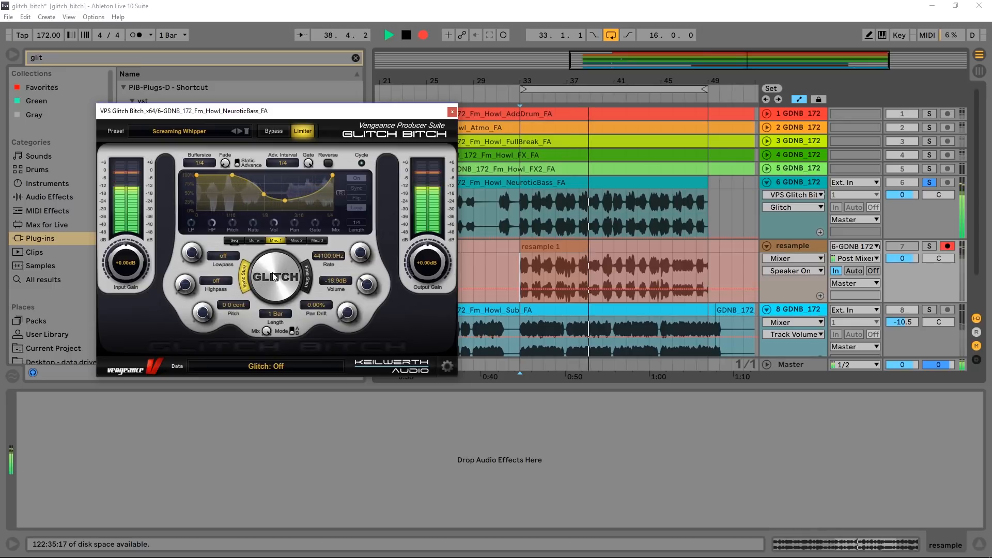
left_click(273, 277)
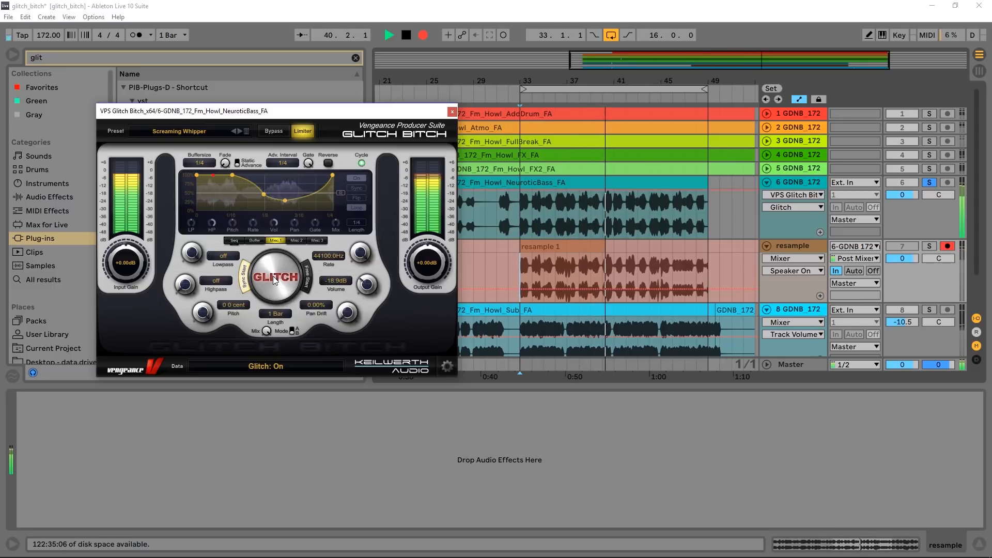
left_click(273, 277)
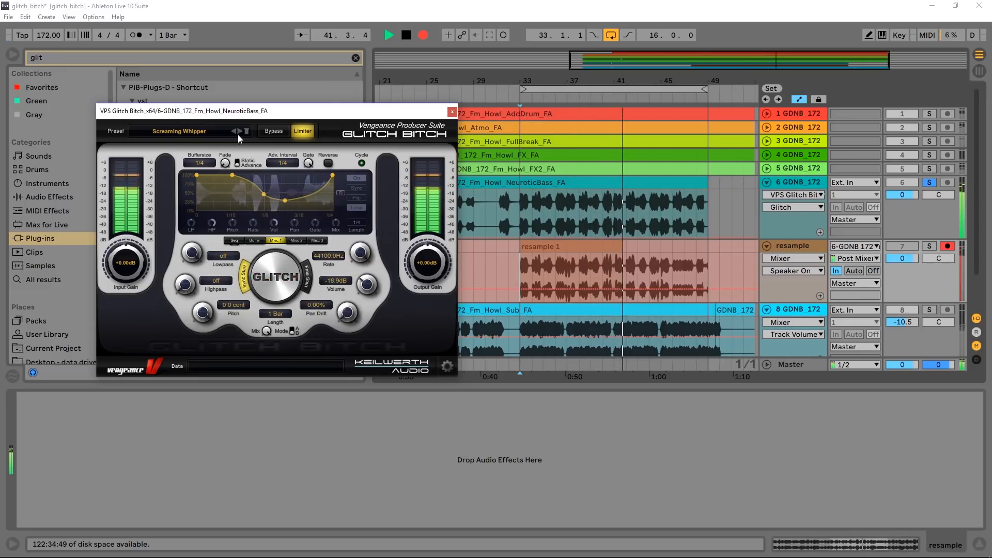
- Record a Short Gate Twister glitch, followed by one with the Fast Gate Hack preset from the Rhythmic Patterns category
left_click(259, 291)
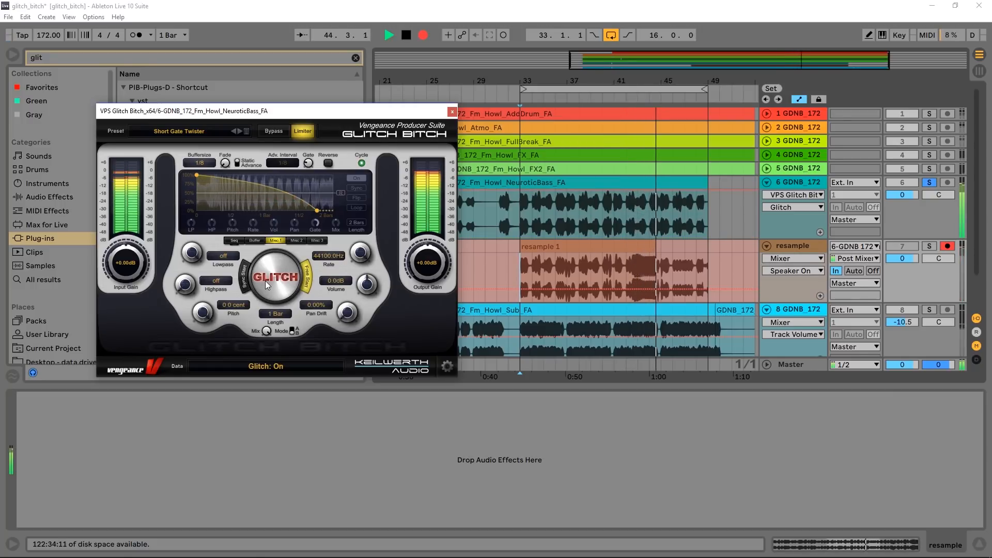
left_click(265, 281)
left_click(246, 132)
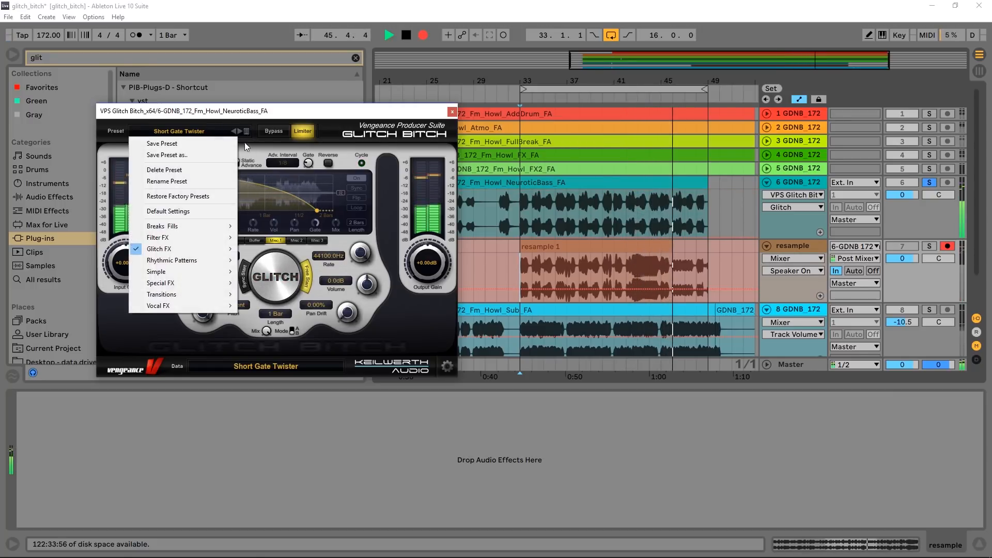
mouse_move(218, 257)
left_click(268, 297)
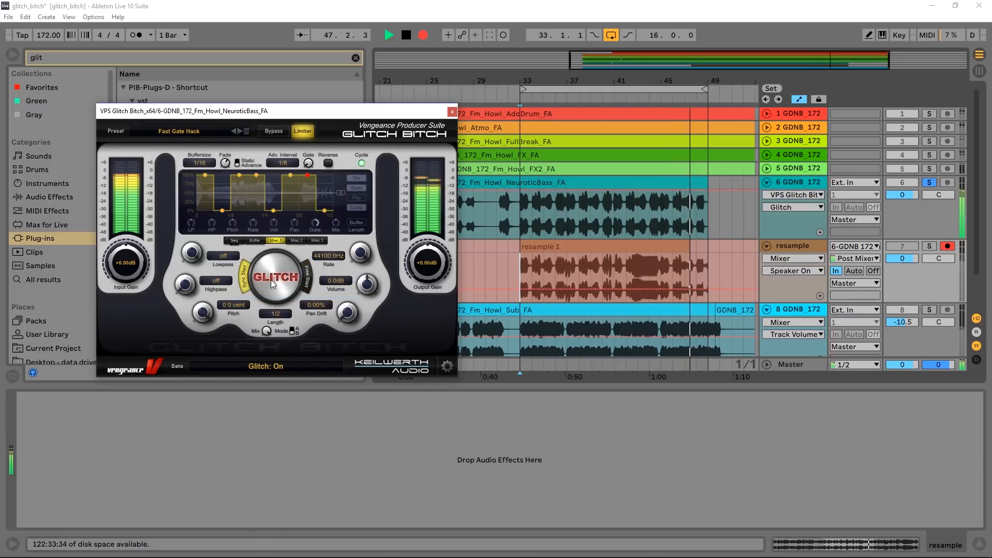
- Load the Glitched Vocals and Kraftwerk presets in turn and trigger the glitch on the bass
left_click(239, 131)
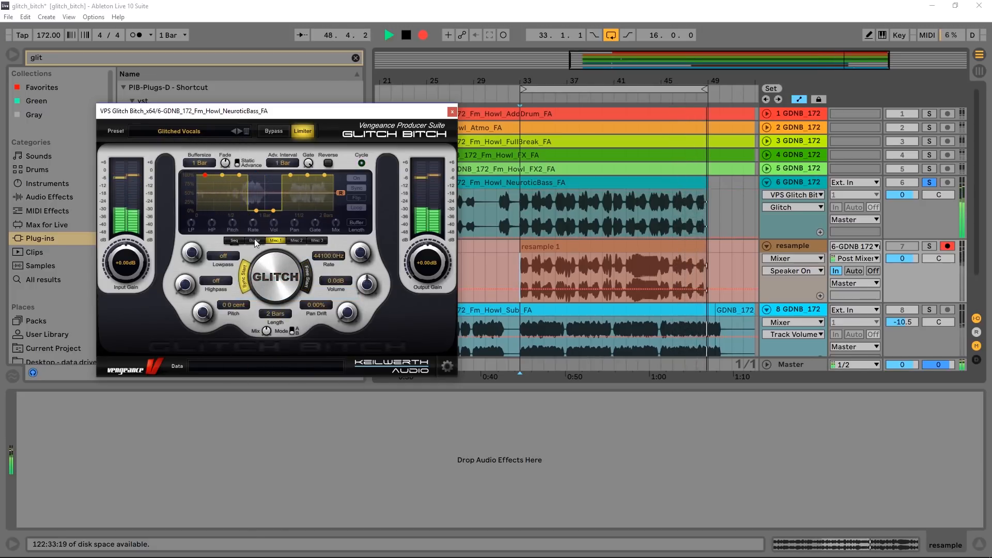
left_click(263, 268)
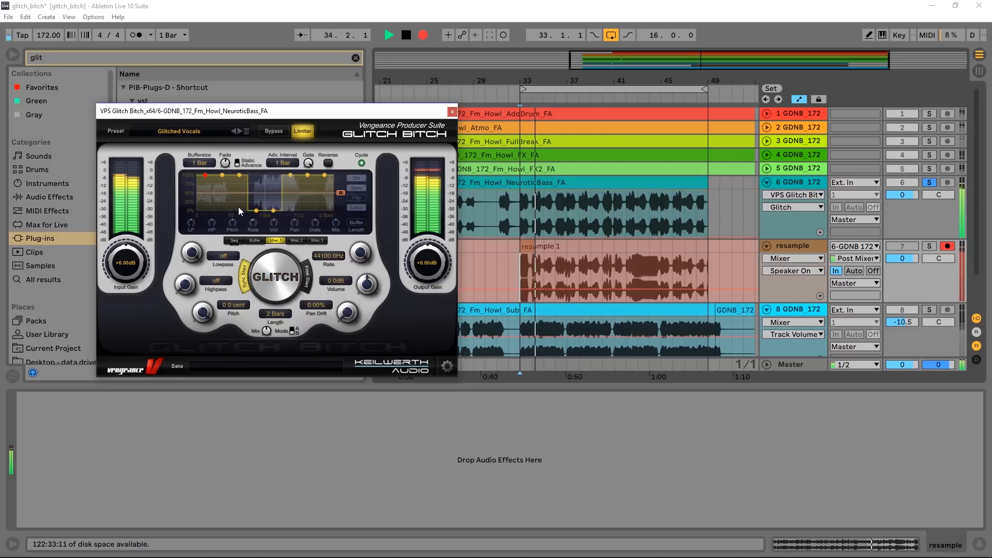
left_click(233, 132)
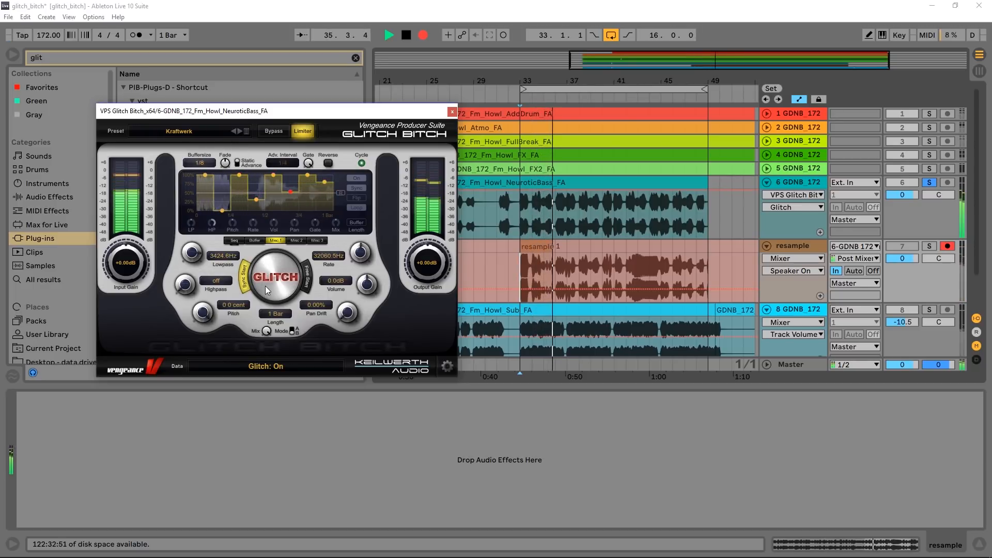
- Advance through the rhythmic presets from Offbeat Bouncer and Rhythmic Fader to Simple Gate and Reversal, recording their glitches
left_click(239, 131)
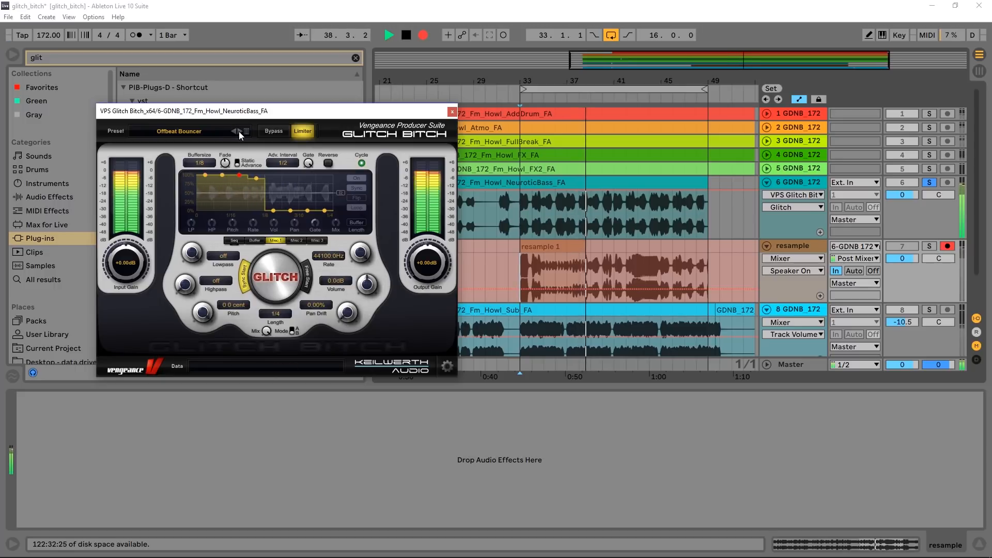
left_click(239, 132)
left_click(239, 131)
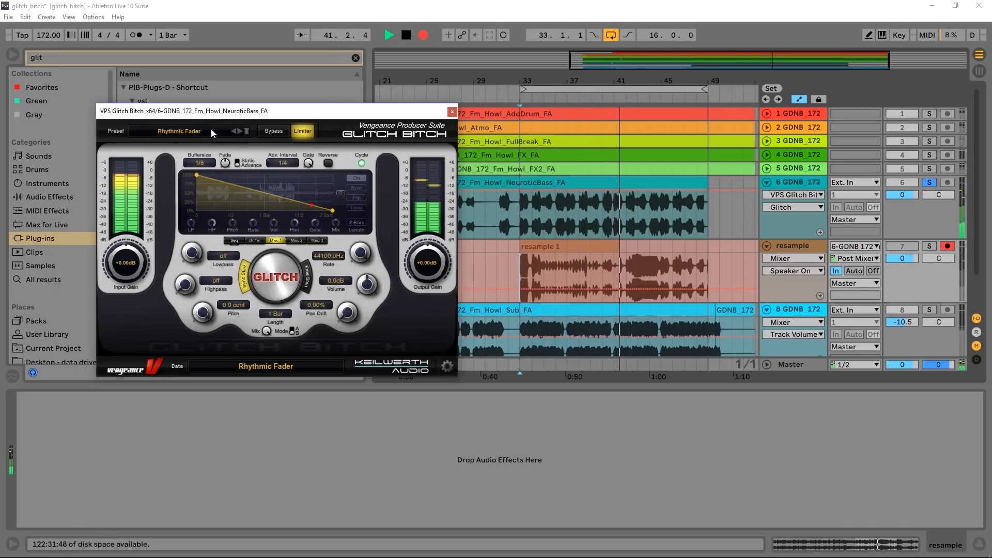
left_click(235, 131)
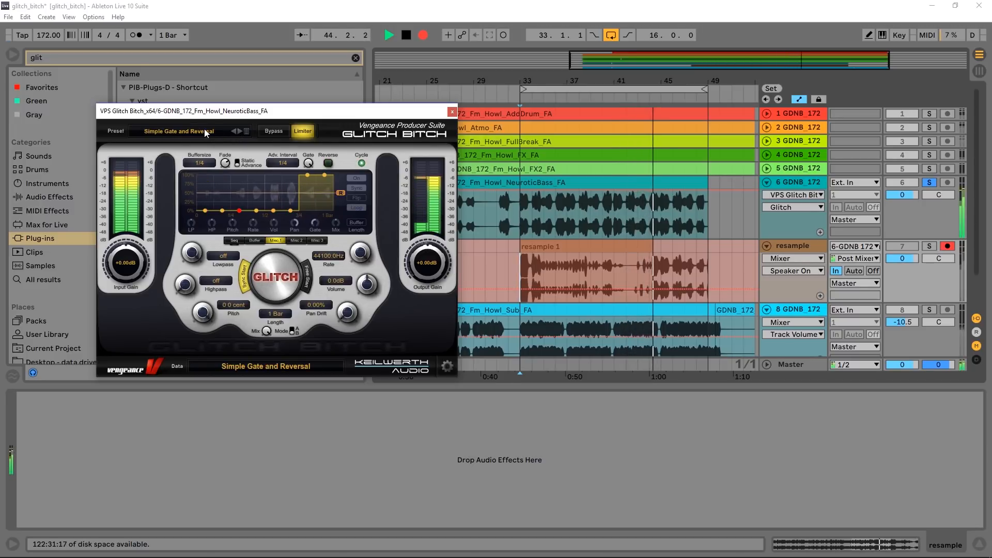
- Record glitches with the Special FX presets Detune Chorus 50cent and Extreme Slowdown, loading and triggering each in turn
left_click(205, 132)
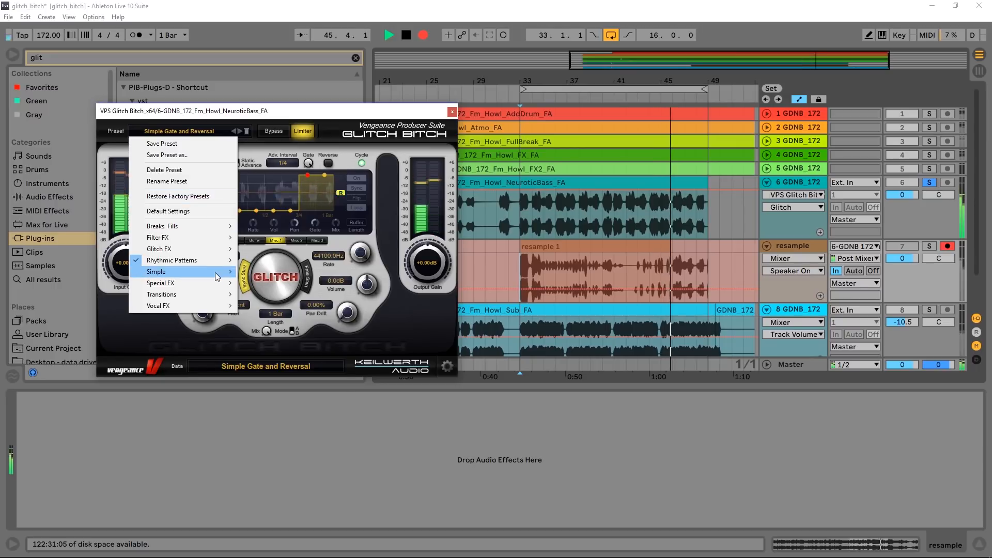
mouse_move(215, 283)
left_click(253, 293)
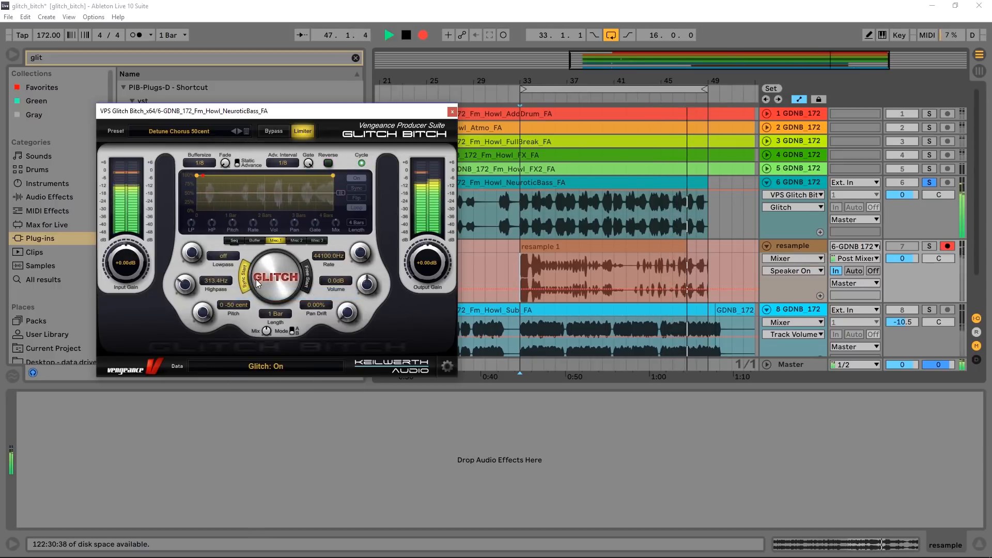
left_click(237, 131)
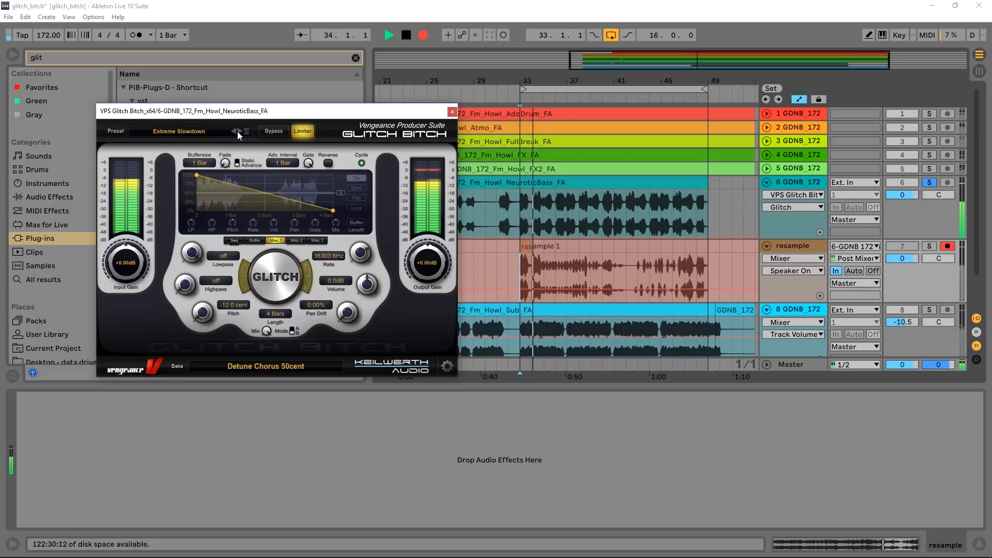
left_click(267, 281)
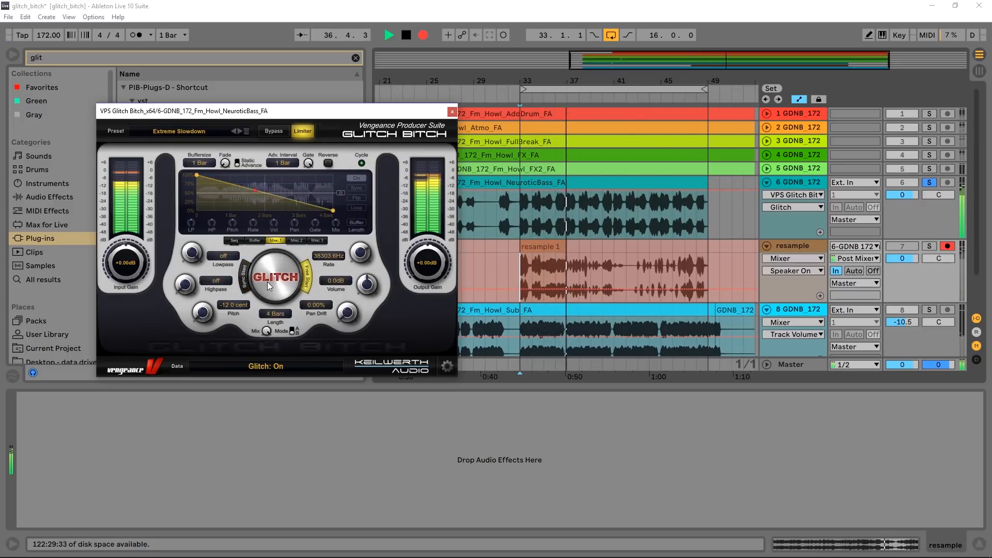
- Record glitches with the Make trio Beat 128BPM, Rev Scratcher and Reverse Delays Advancing presets, then stop the recording
left_click(238, 131)
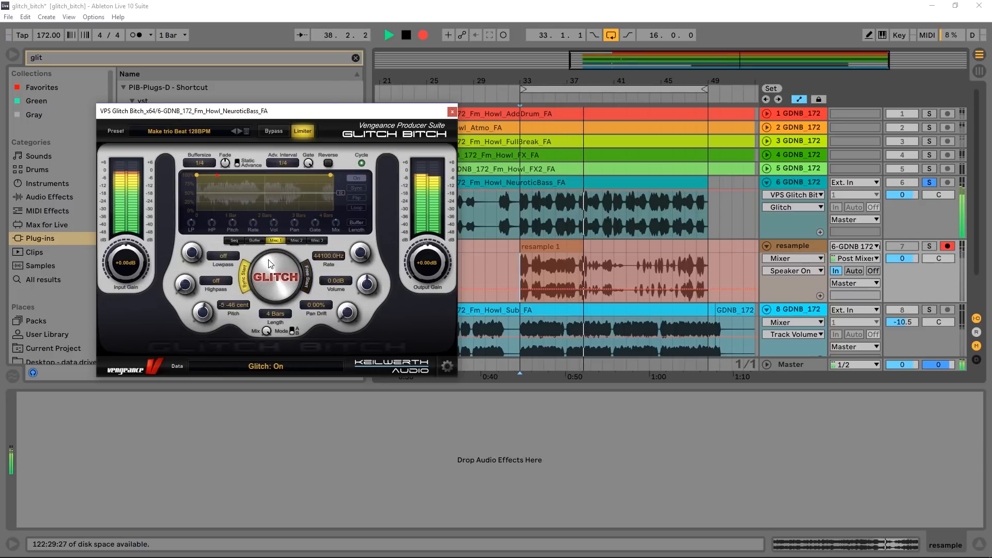
left_click(238, 132)
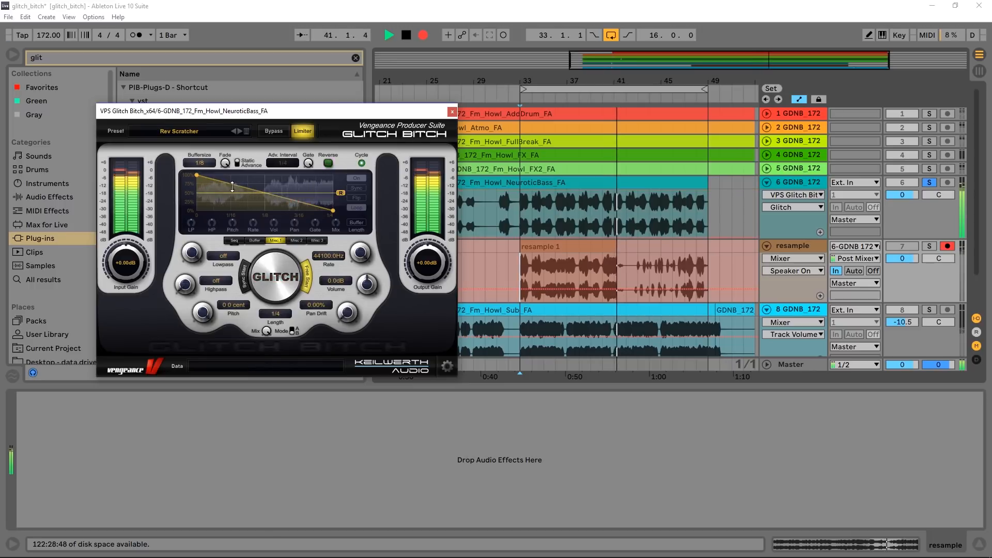
left_click(238, 131)
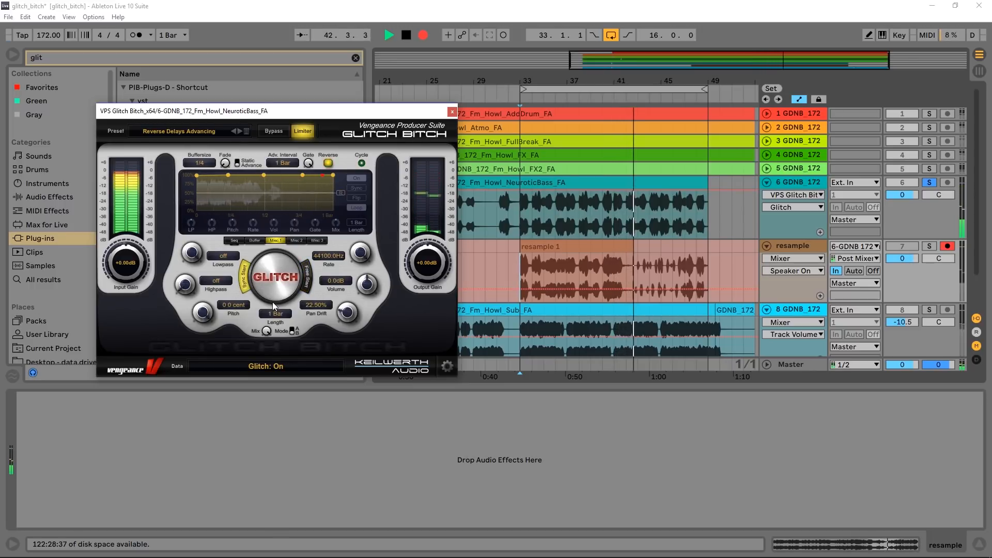
left_click(273, 305)
key("space")
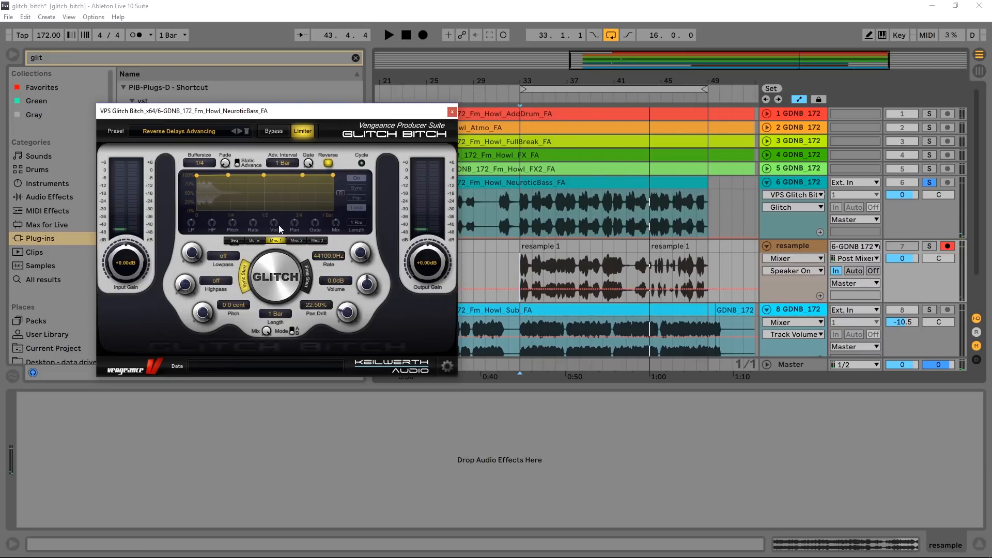
- Browse the remaining Glitch Bitch preset categories, including Filter FX, and close the plug-in window
left_click(247, 133)
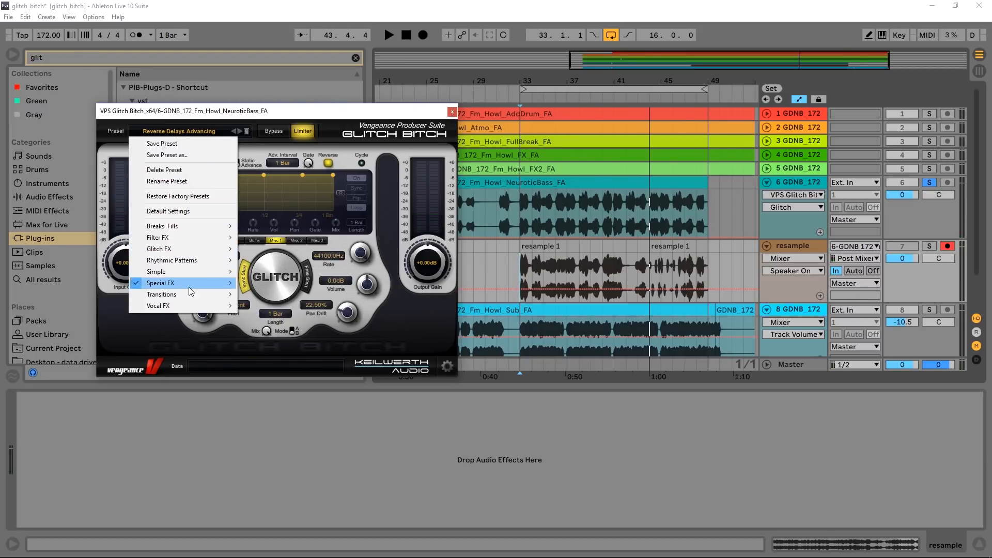
mouse_move(185, 295)
mouse_move(202, 240)
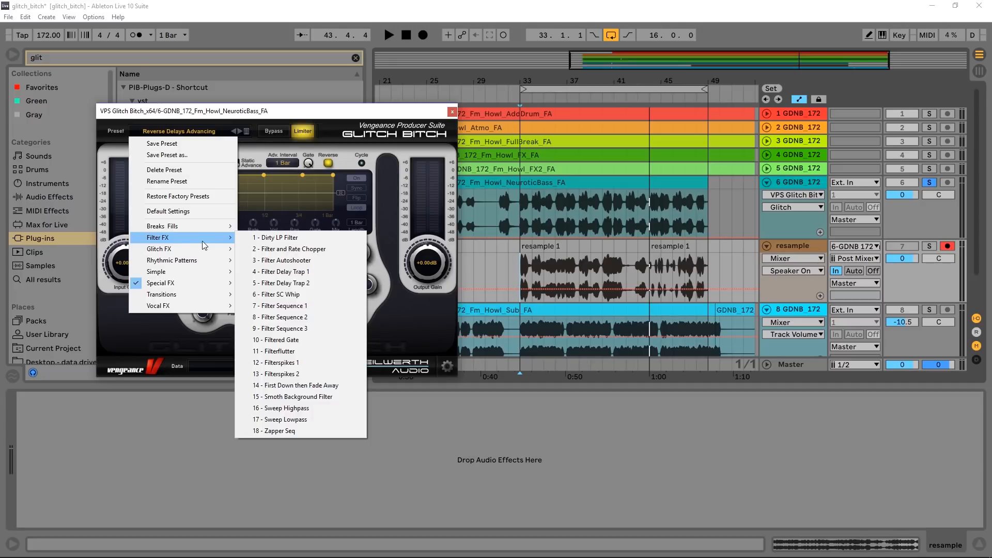
left_click(458, 120)
left_click_drag(419, 114, 402, 117)
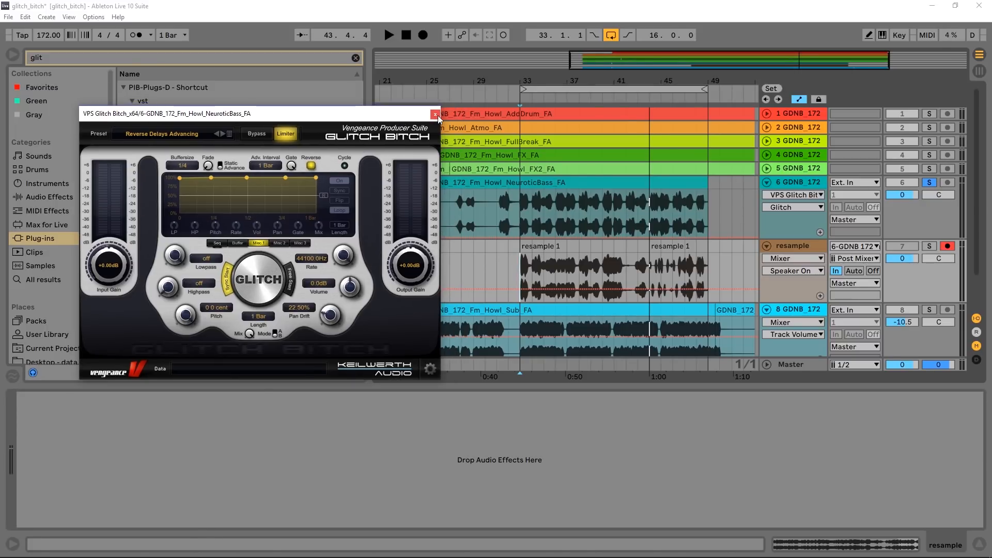
left_click(439, 116)
- Inspect the first recorded resample clip's sample and delete the leftover second clip behind it
left_click(544, 246)
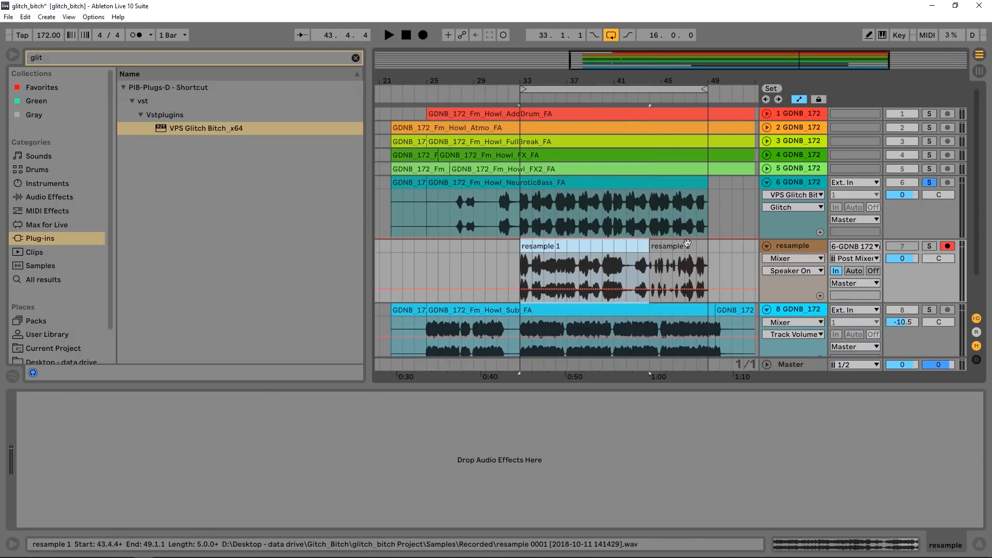
double_click(605, 249)
left_click_drag(388, 396, 388, 310)
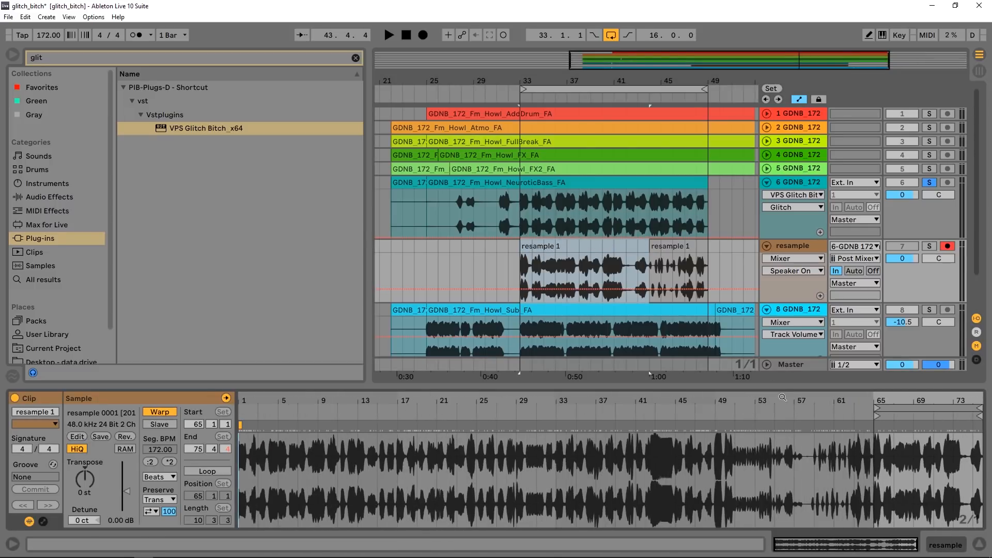
left_click(670, 252)
left_click(672, 248)
key("Delete")
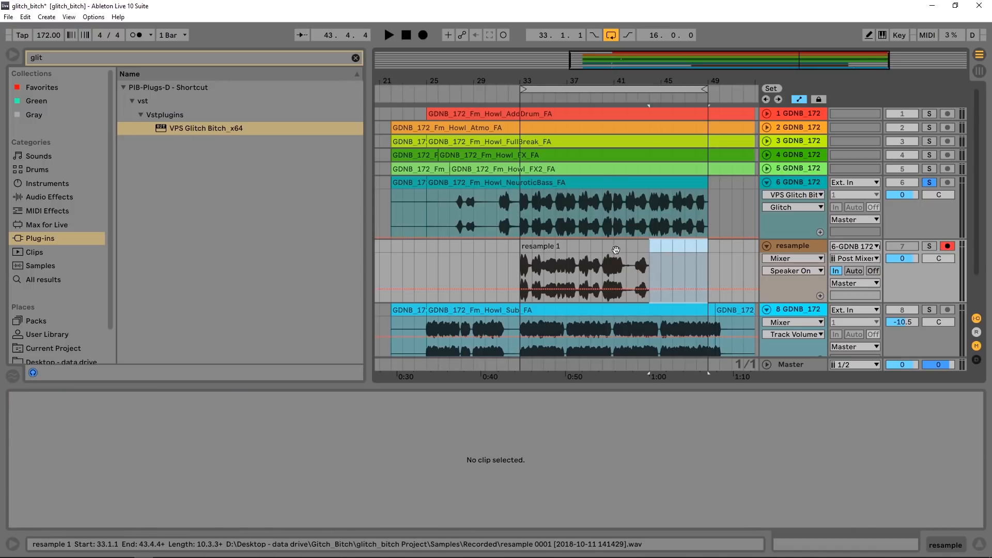
- Set the remaining resample clip's start to 1.1.1, extend it to the full take and place it at bar 53
left_click(615, 247)
left_click_drag(764, 401, 764, 331)
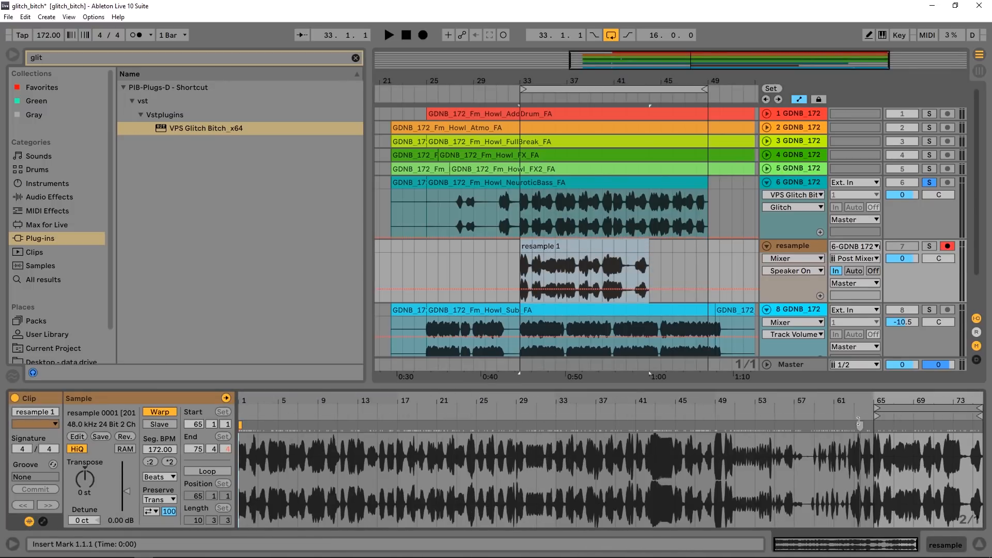
left_click_drag(879, 415, 241, 416)
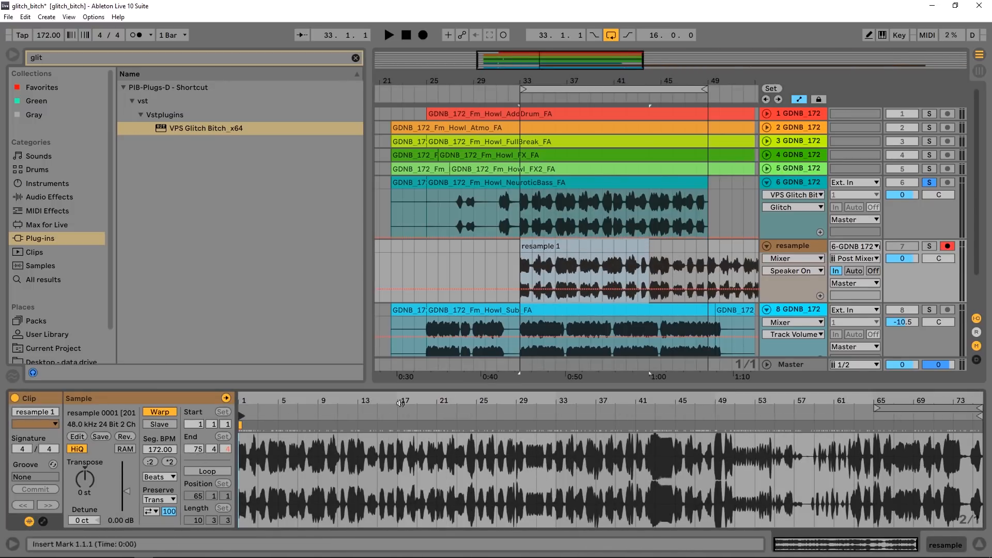
left_click_drag(650, 247, 693, 245)
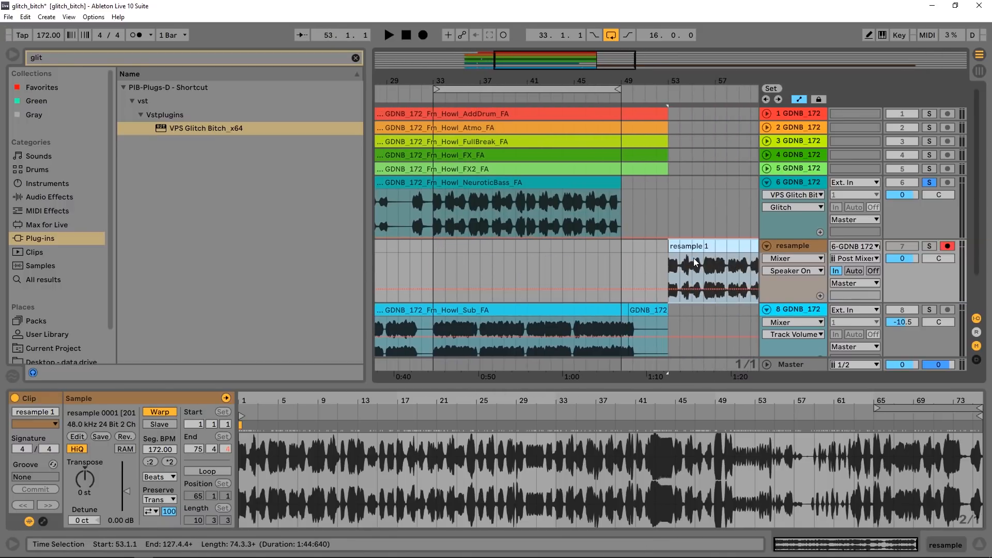
- Solo the resample track with monitoring set to Auto and audition the take from bar 53
left_click(667, 269)
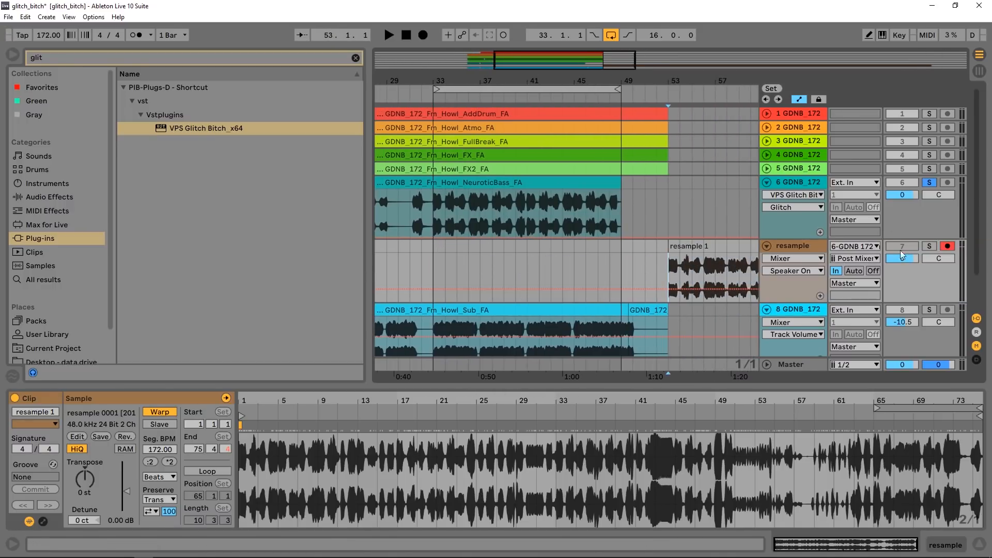
left_click(928, 245)
left_click(854, 270)
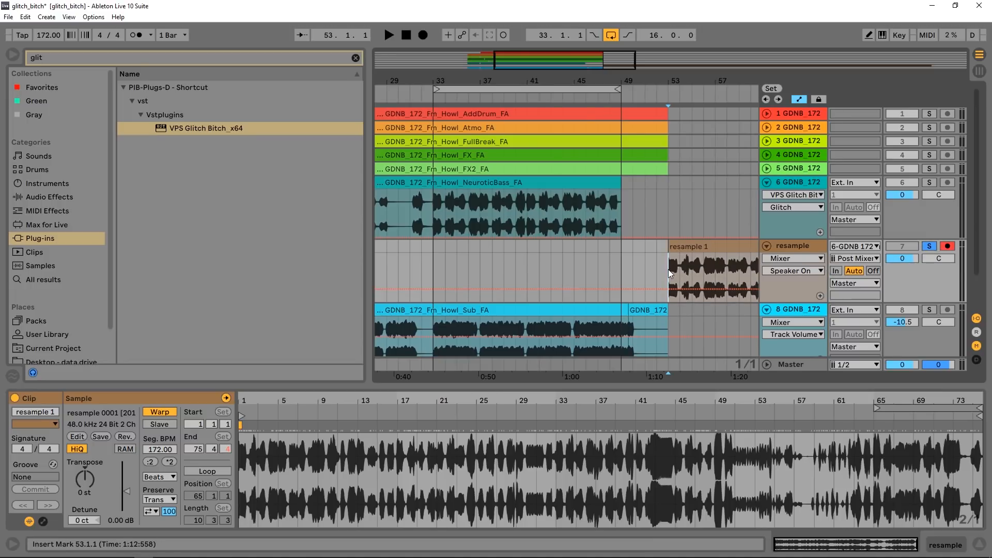
key("space")
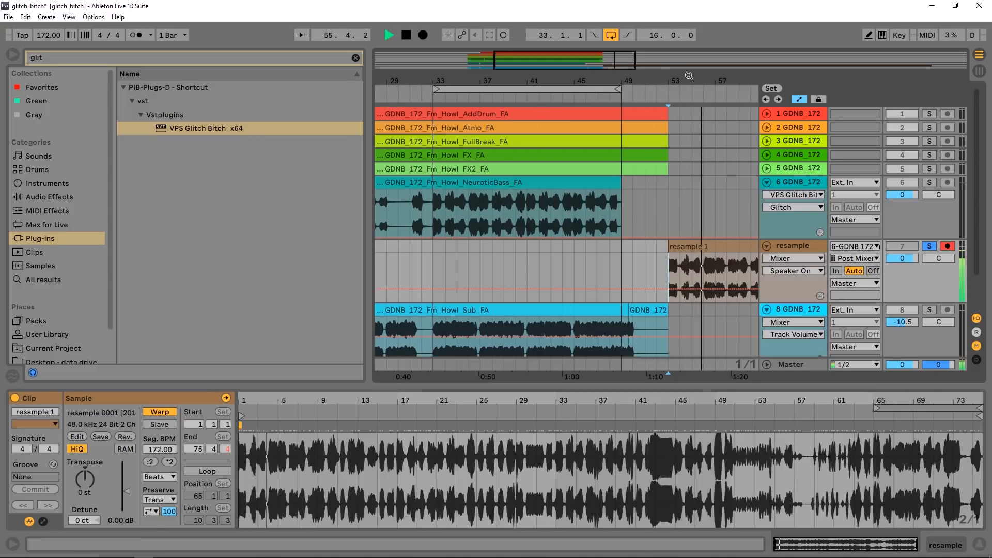
left_click_drag(690, 80, 691, 116)
key("space")
- Move the glitched section at bars 55 to 57 of the resample take to bars 35 to 37
left_click(625, 272)
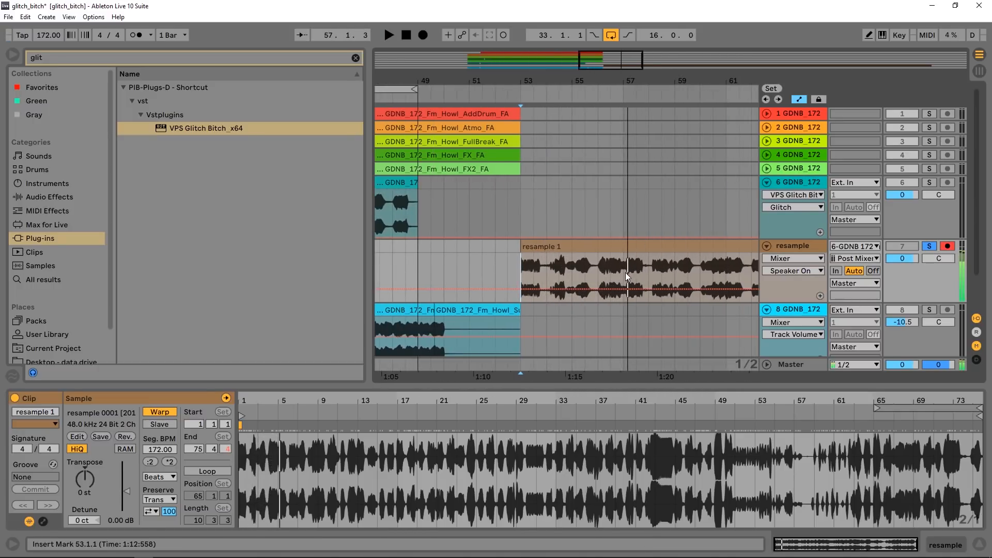
left_click_drag(600, 273, 625, 270)
left_click_drag(578, 82, 739, 49)
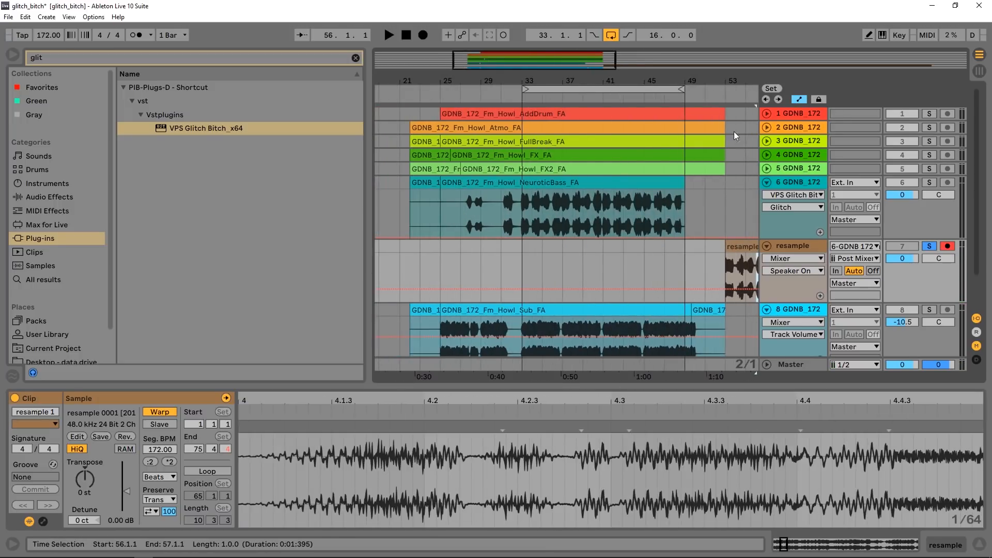
left_click_drag(744, 83, 669, 82)
left_click_drag(690, 269, 478, 253)
left_click_drag(469, 76, 469, 134)
- Compare the original bass with the resampled version from bar 36 by soloing and playing each track in turn
left_click(569, 223)
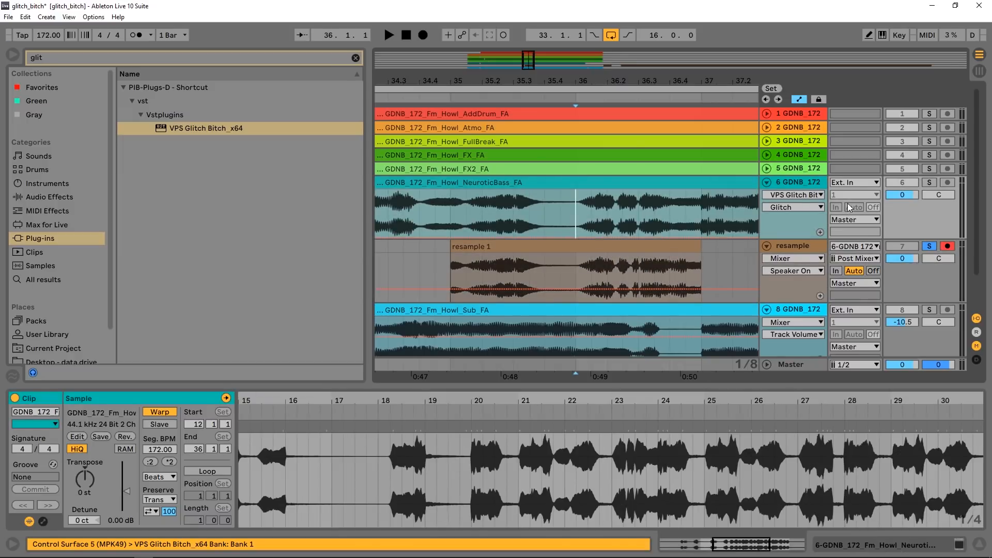
left_click(929, 182)
key("space")
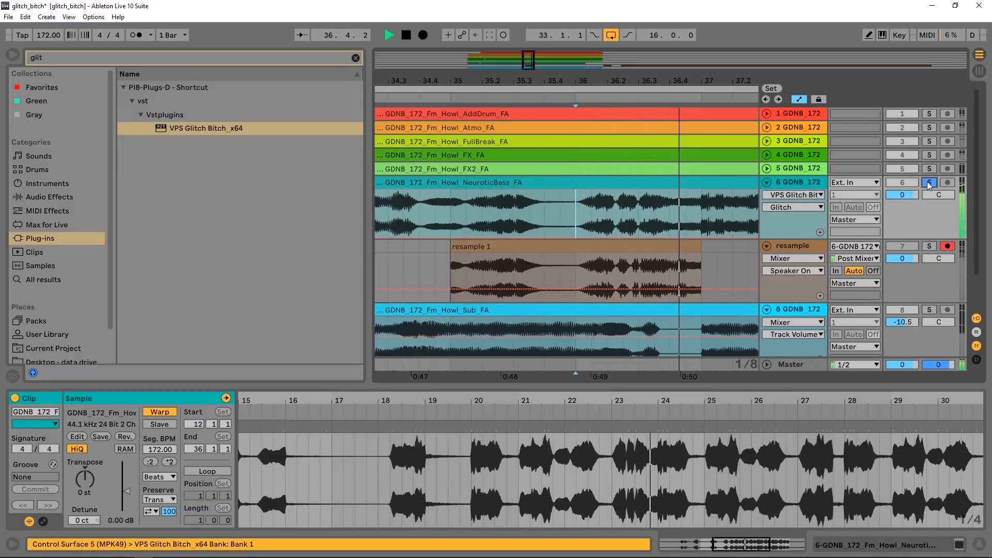
left_click(929, 246)
key("space")
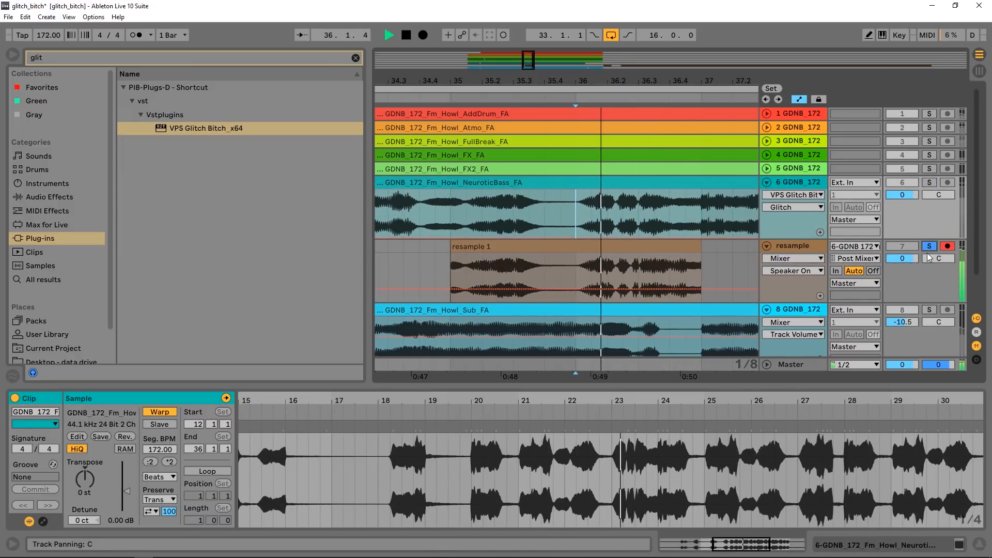
key("space")
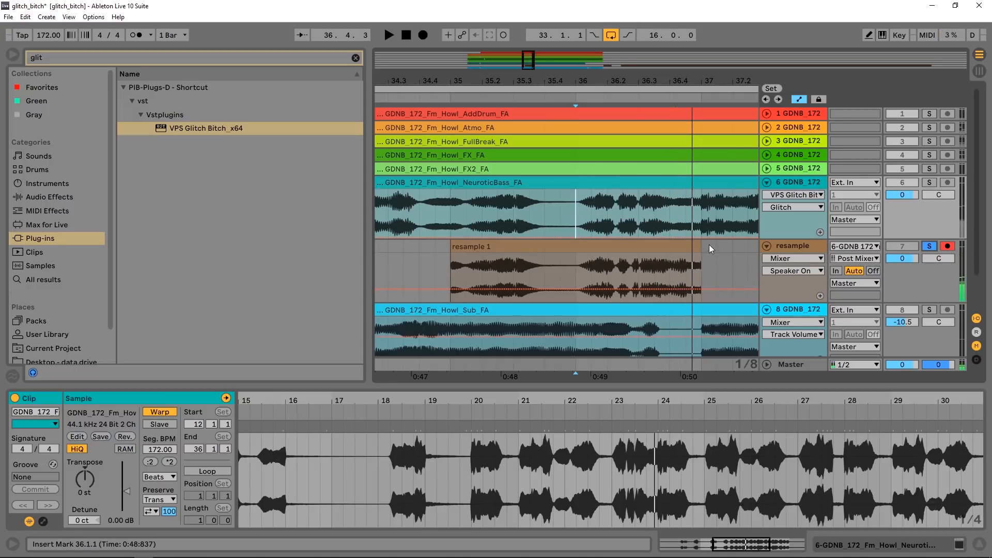
- Replace bar 36 of the NeuroticBass track with the resampled glitch and crossfade both of its edges with the neighbouring clips
left_click(694, 247)
left_click_drag(585, 268, 675, 233)
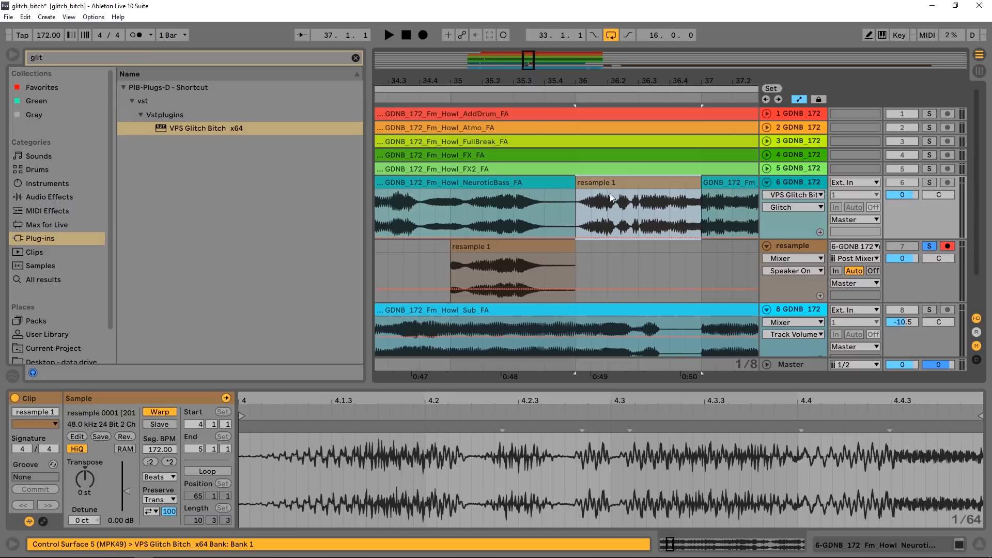
key("a")
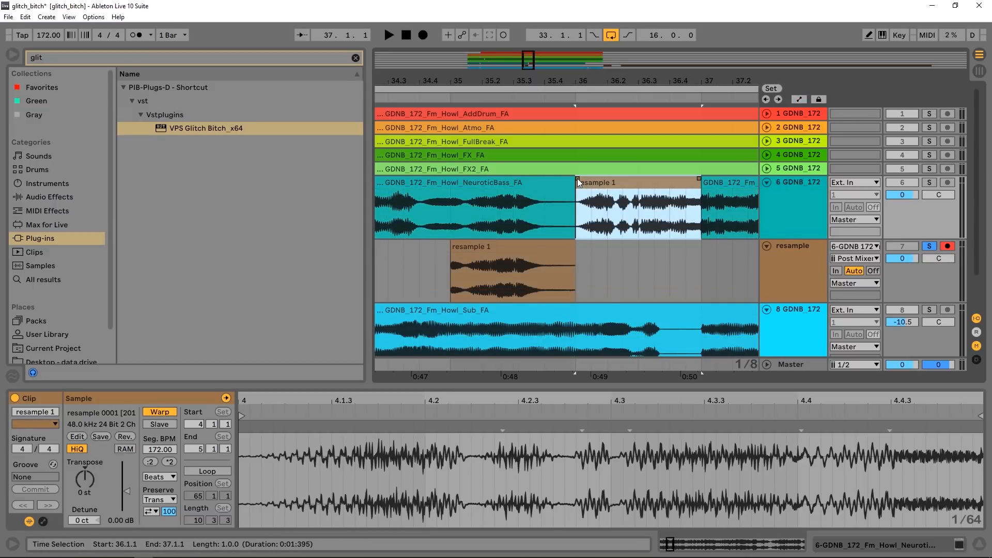
left_click_drag(578, 178, 548, 181)
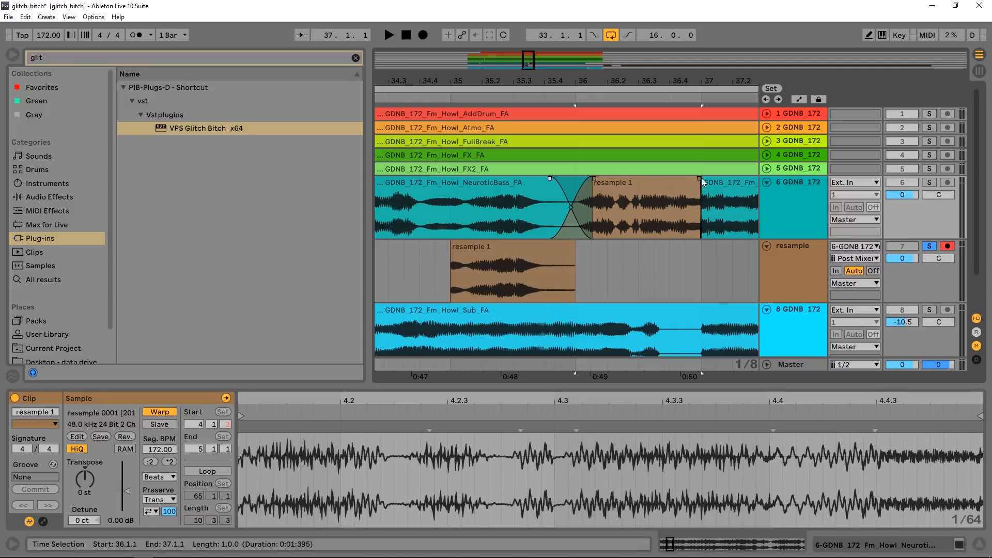
left_click_drag(701, 179, 673, 179)
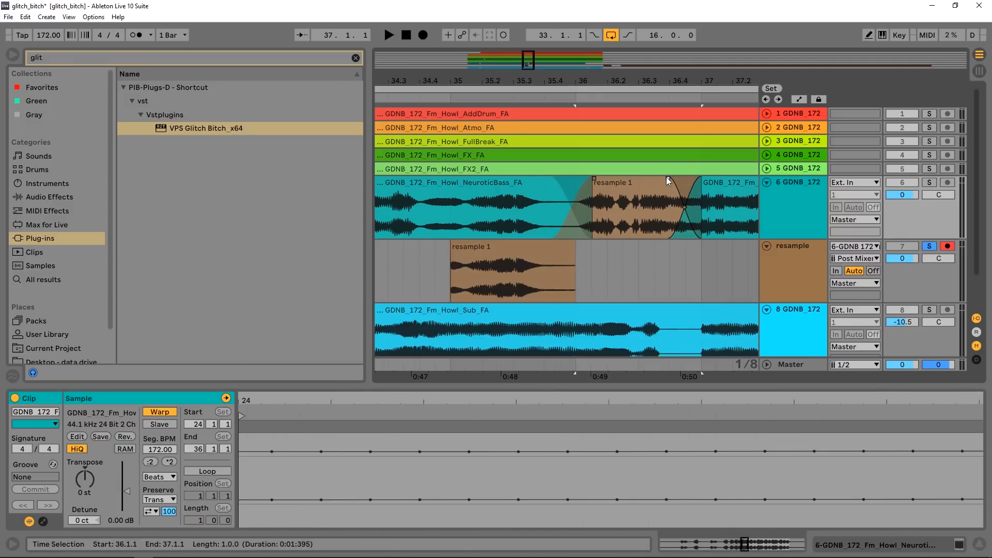
left_click(704, 179)
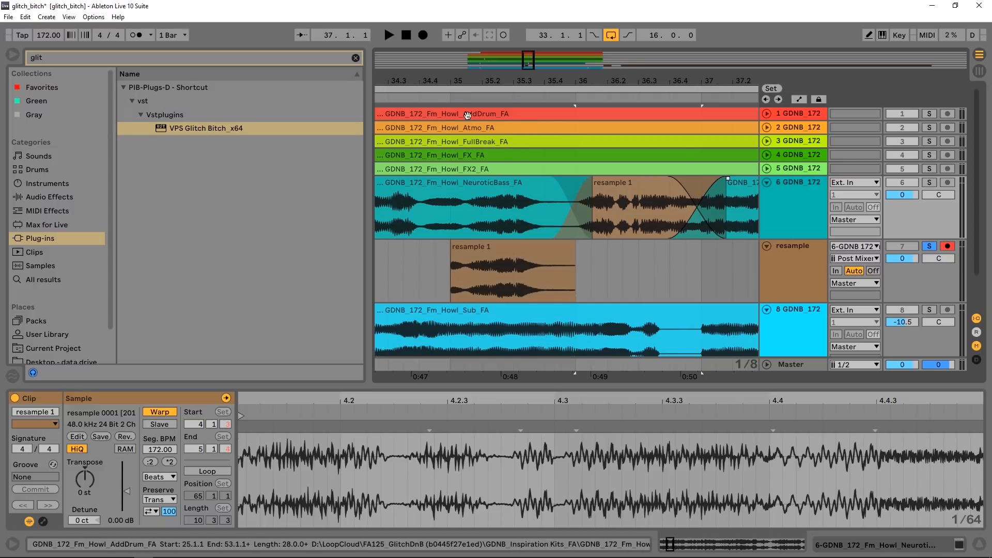
- Solo the NeuroticBass track and audition the crossfaded glitch in context
left_click(929, 183)
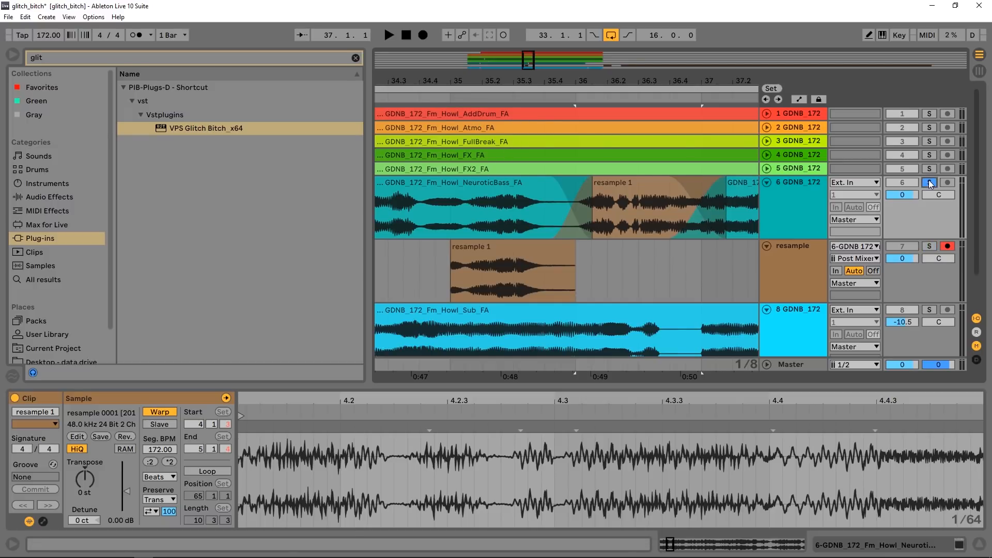
left_click(455, 99)
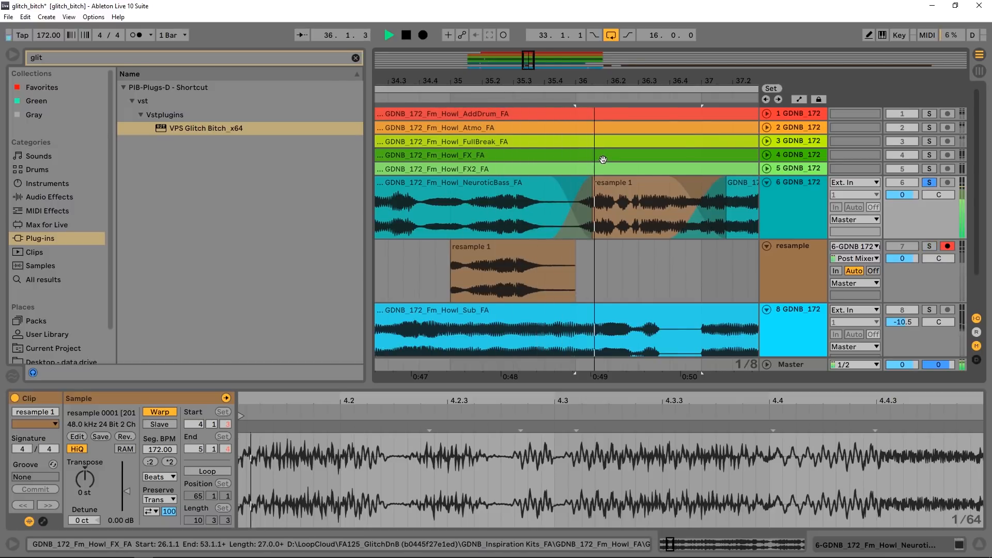
left_click_drag(632, 81, 578, 111)
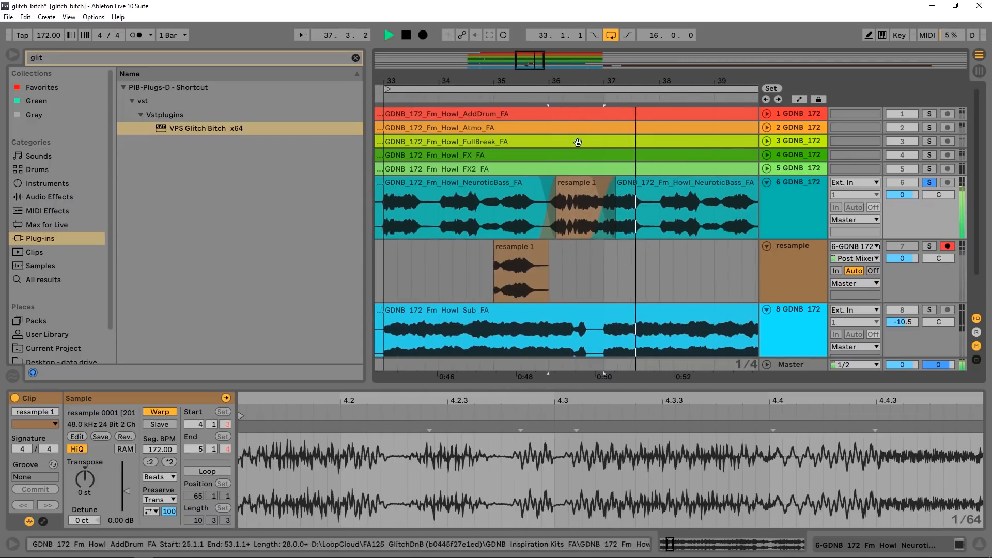
key("space")
- Delete the leftover resample piece at bar 35 and put the insert marker at bar 41 on the bass track
left_click(530, 253)
key("Delete")
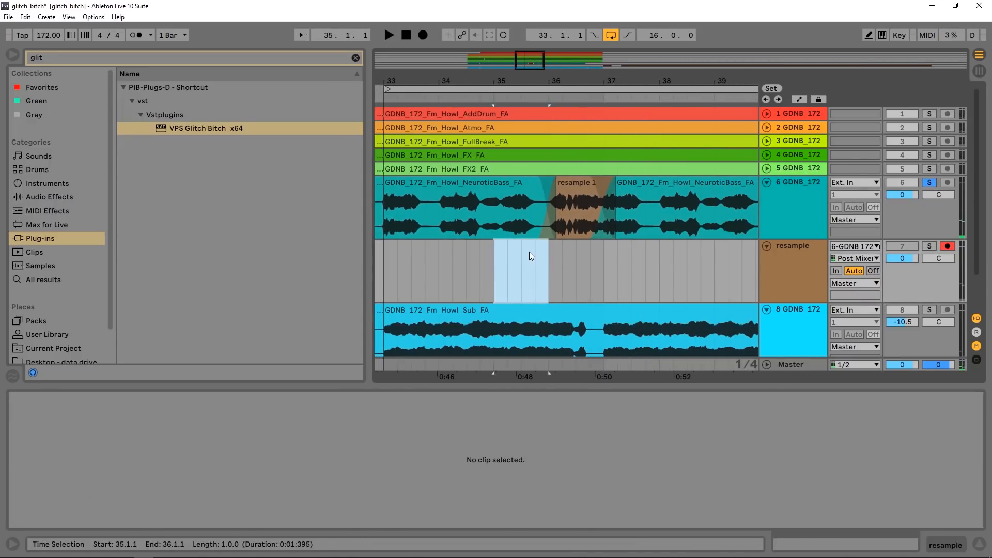
left_click_drag(575, 78, 507, 34)
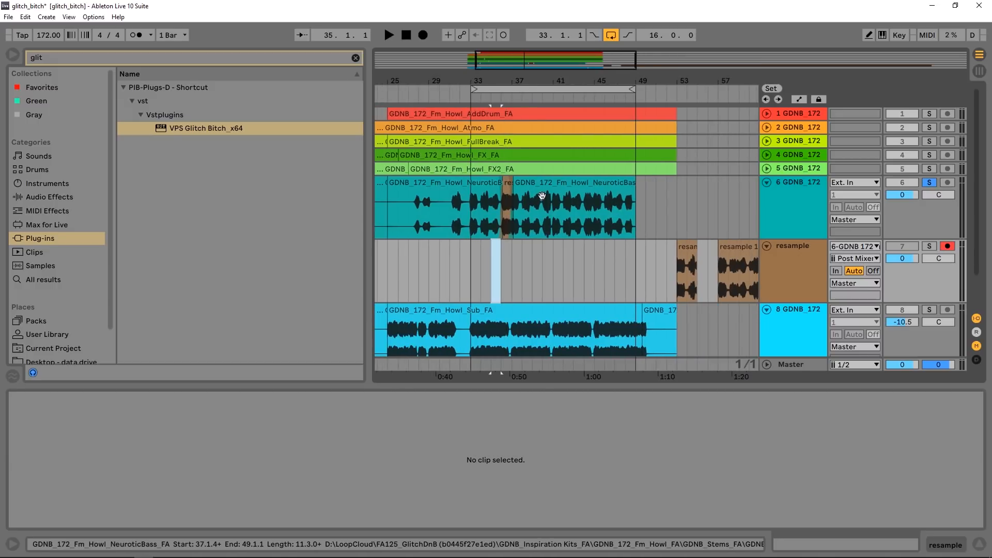
left_click(556, 221)
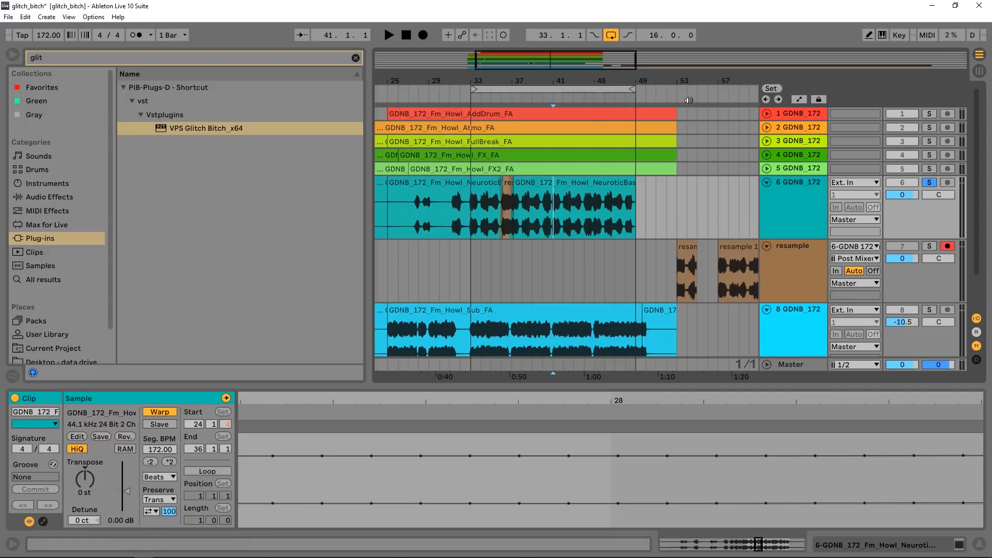
- Solo the resample track and audition the take from bar 60
left_click_drag(711, 77, 607, 123)
left_click(621, 281)
key("space")
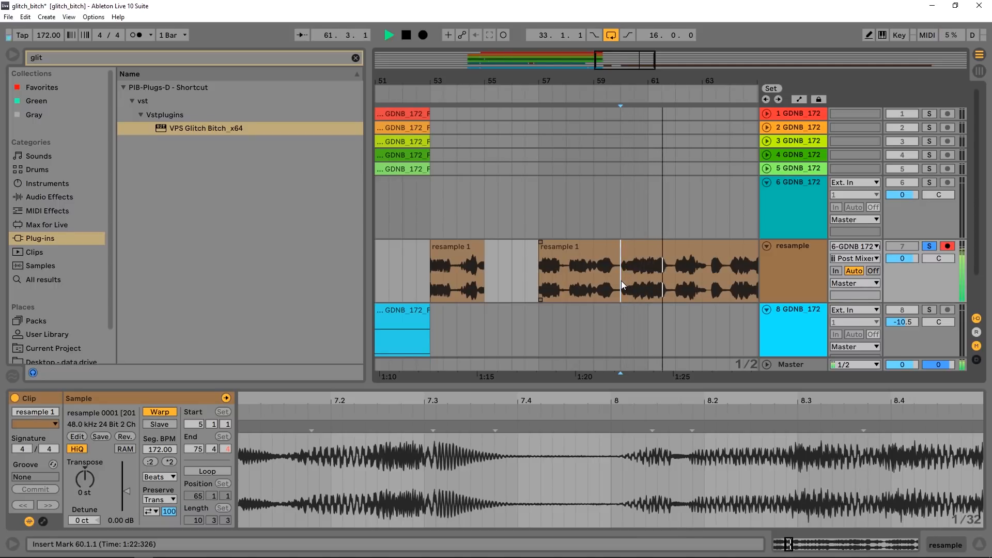
key("space")
key("space")
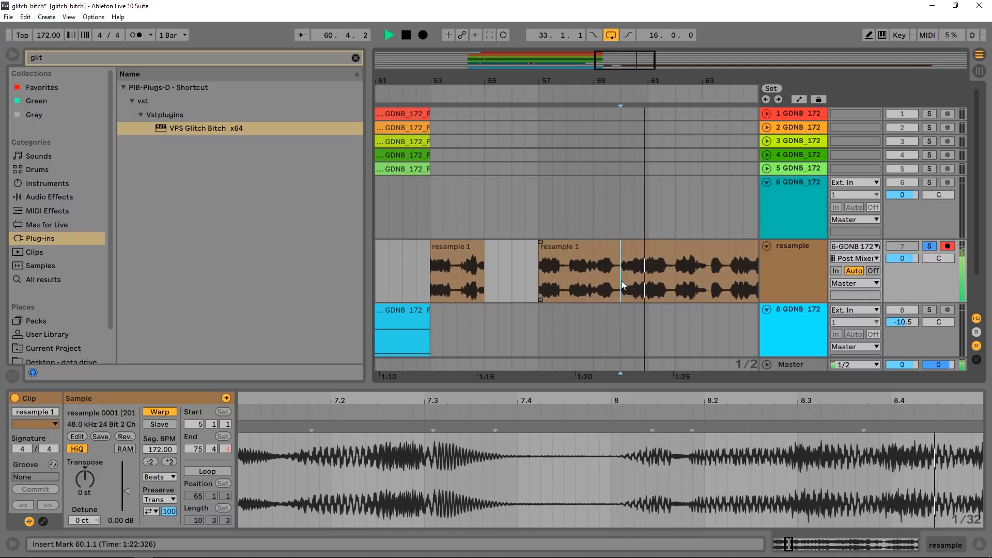
- Copy the one-bar glitch at bar 60 of the resample track onto the NeuroticBass track and place it at bar 40
left_click_drag(621, 281, 632, 227)
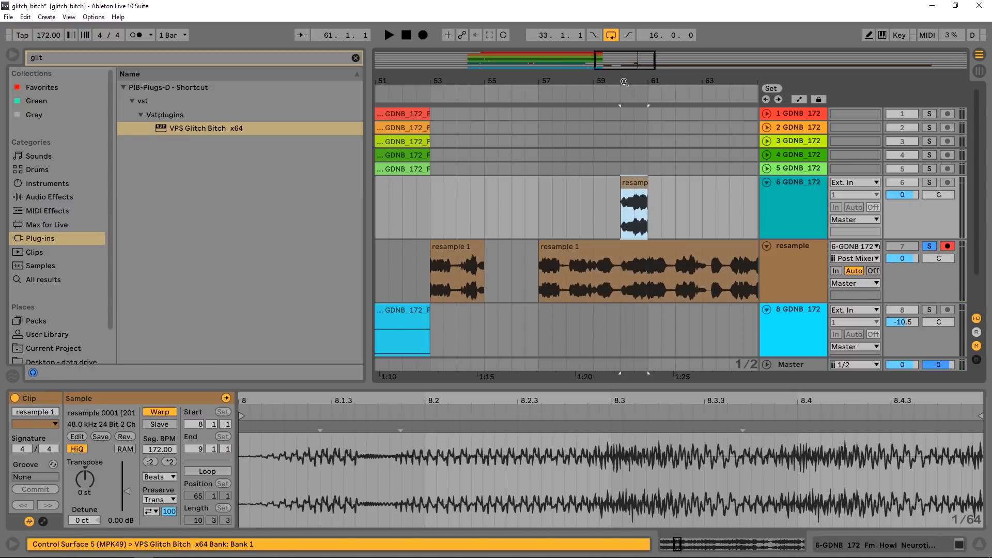
left_click_drag(624, 81, 663, 63)
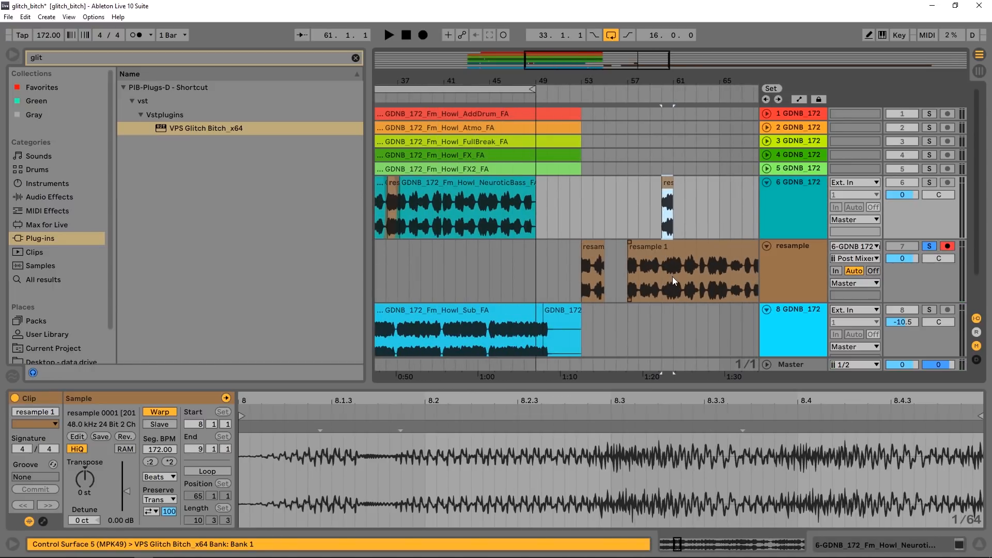
left_click_drag(672, 277, 582, 267)
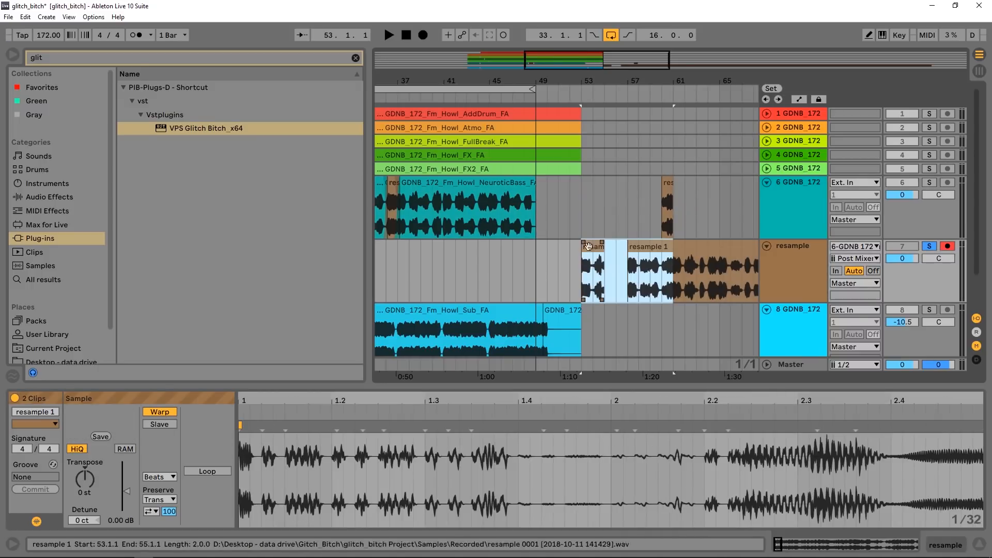
left_click(668, 187)
left_click(422, 203)
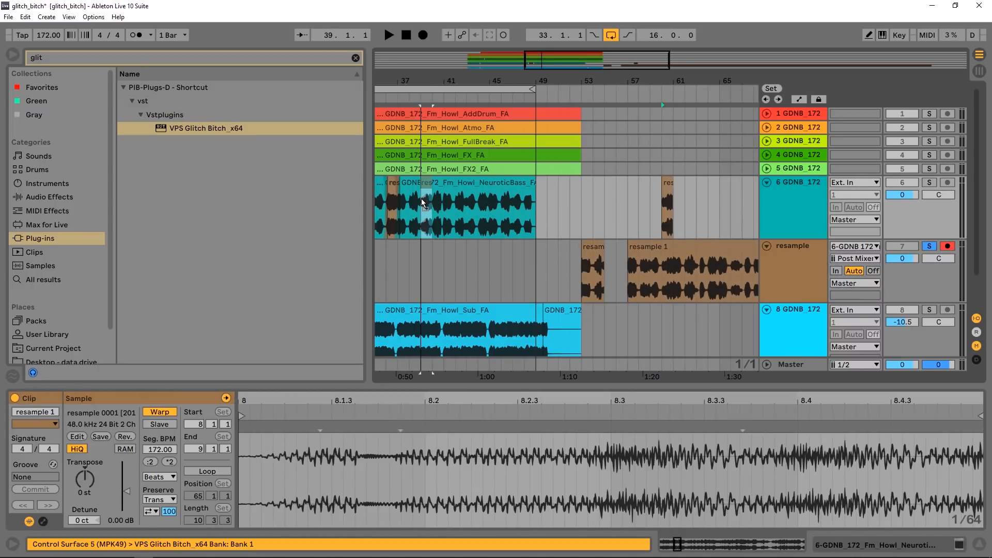
left_click_drag(433, 199, 438, 195)
left_click_drag(433, 83, 557, 142)
left_click_drag(545, 81, 546, 118)
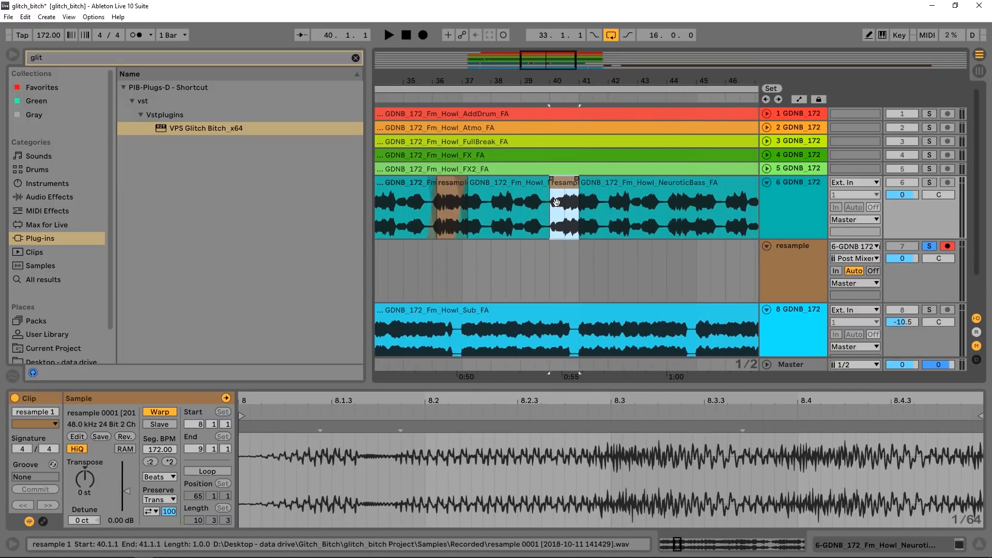
- Crossfade both edges of the bar 40 glitch with the neighbouring bass clips and audition it with the NeuroticBass track soloed
mouse_move(548, 179)
left_mouse_down()
mouse_move(560, 180)
mouse_move(532, 178)
mouse_move(560, 177)
mouse_move(537, 178)
left_mouse_up()
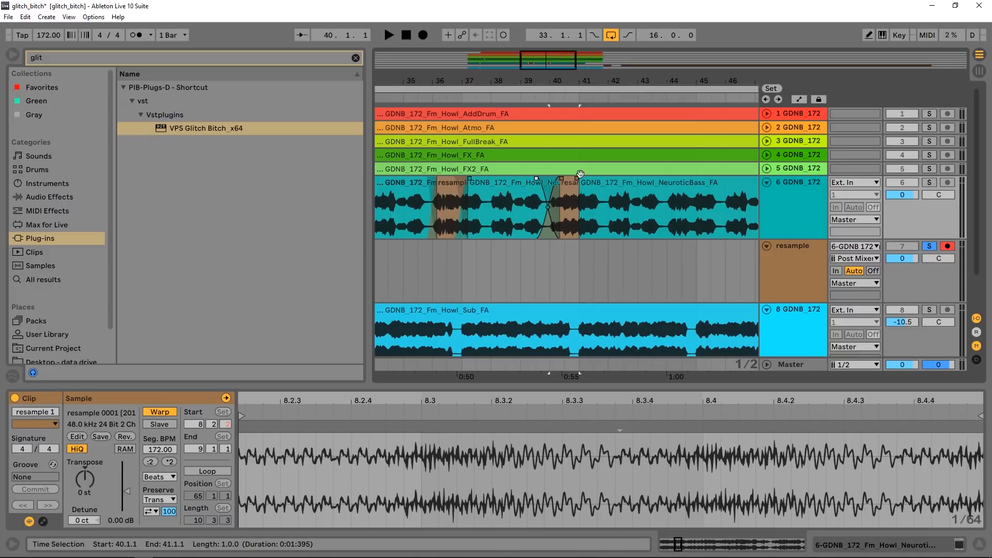
left_click_drag(509, 82, 524, 62)
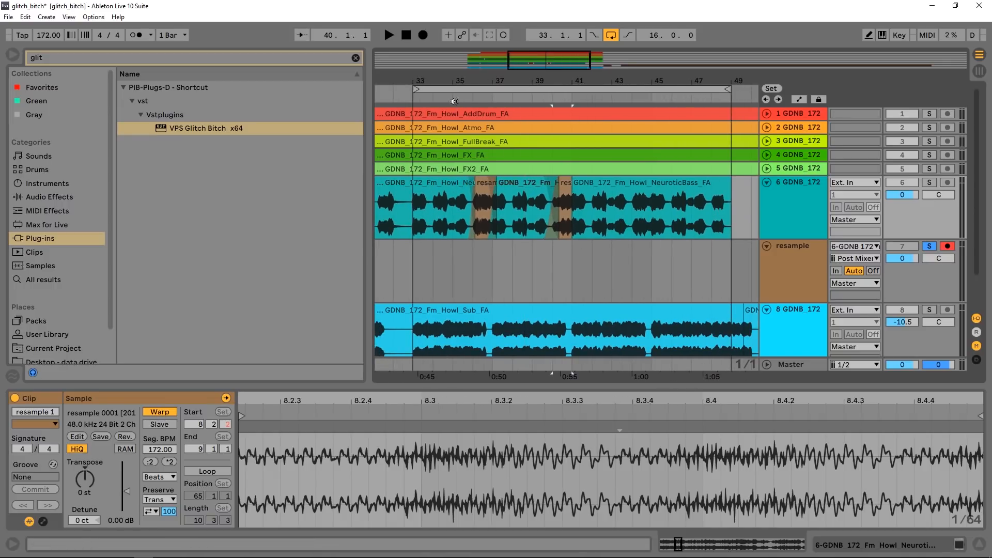
left_click(927, 182)
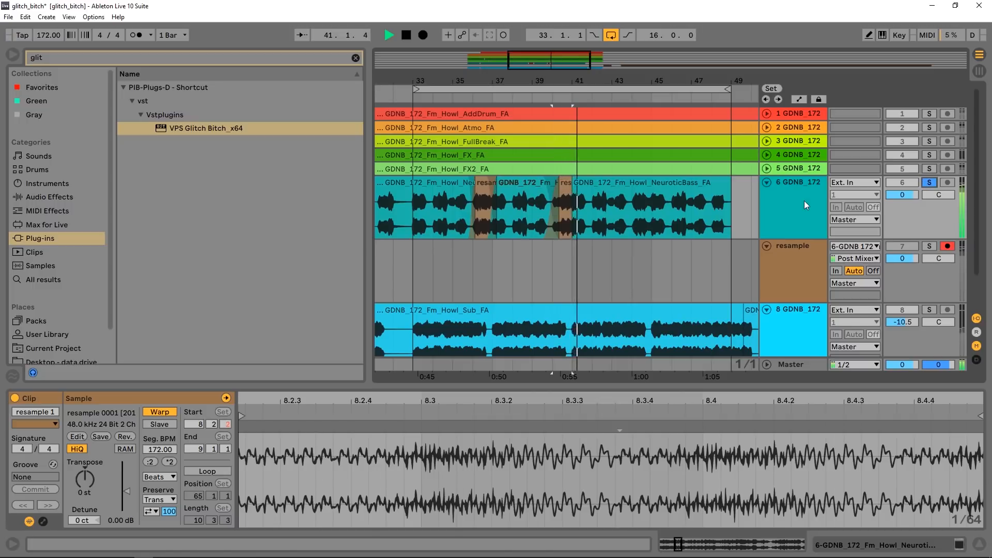
left_click_drag(572, 81, 547, 181)
key("space")
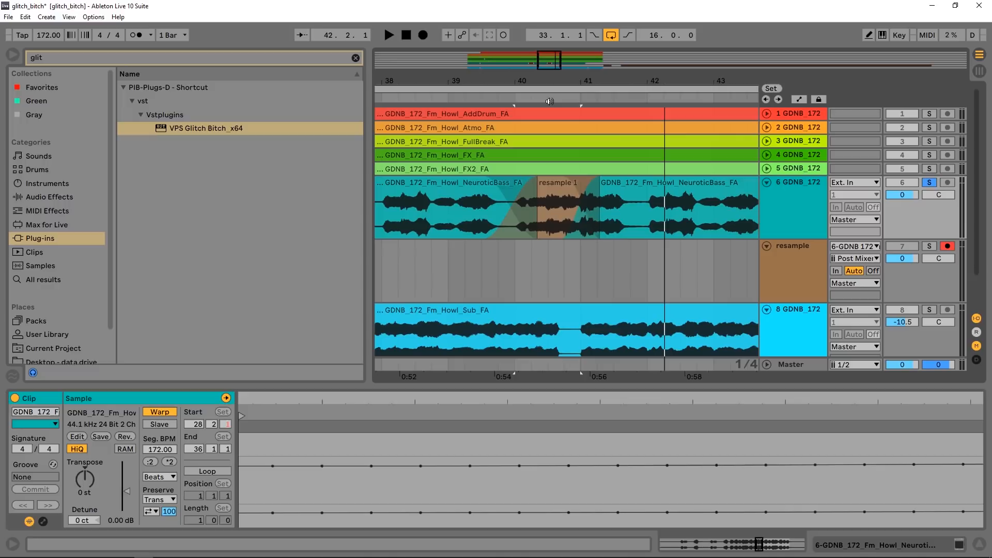
left_click(550, 101)
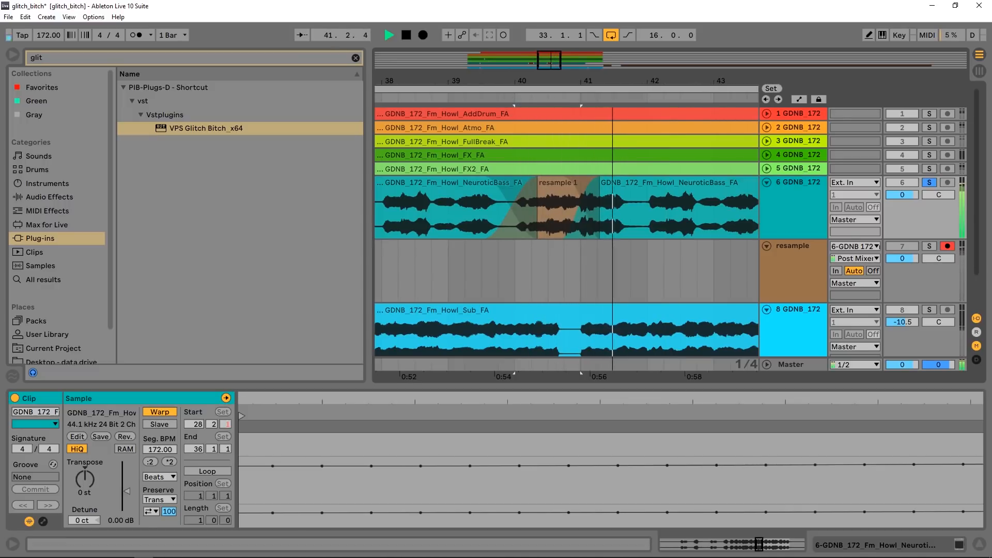
- Audition the soloed resample take around bar 70 and select bar 70
left_click_drag(705, 90, 443, 63)
key("space")
left_click_drag(647, 76, 549, 105)
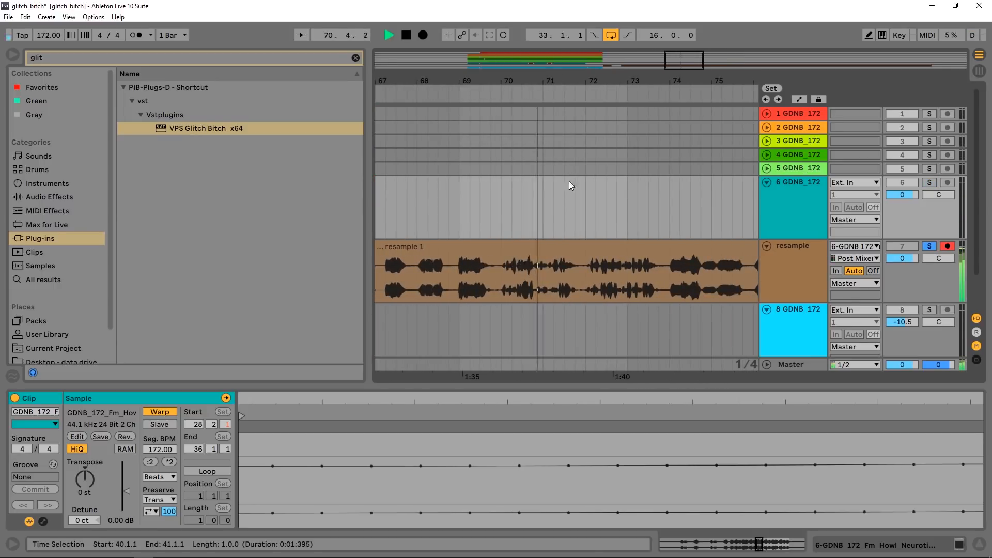
key("space")
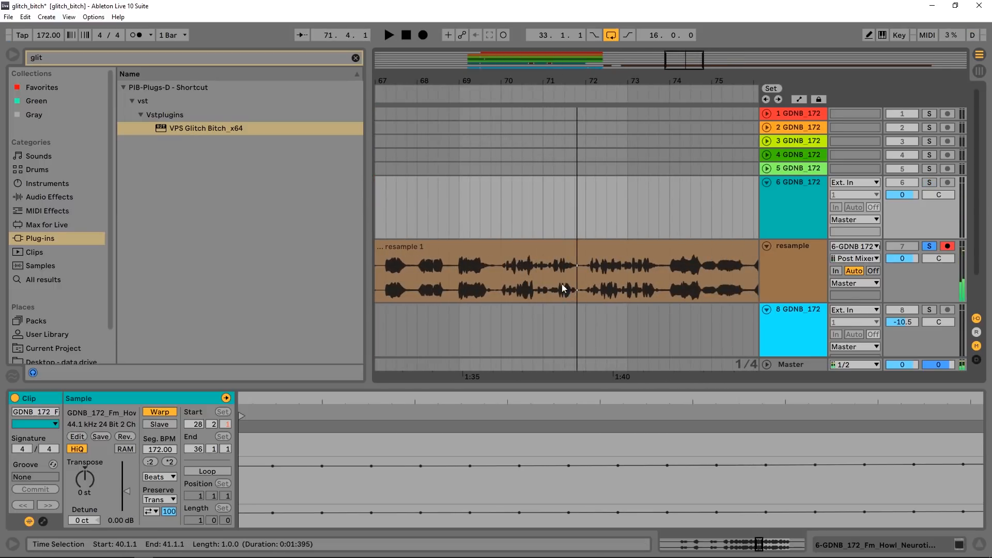
left_click(502, 275)
left_click_drag(502, 275, 542, 248)
- Audition the resample take around bar 111
left_click_drag(531, 80, 536, 31)
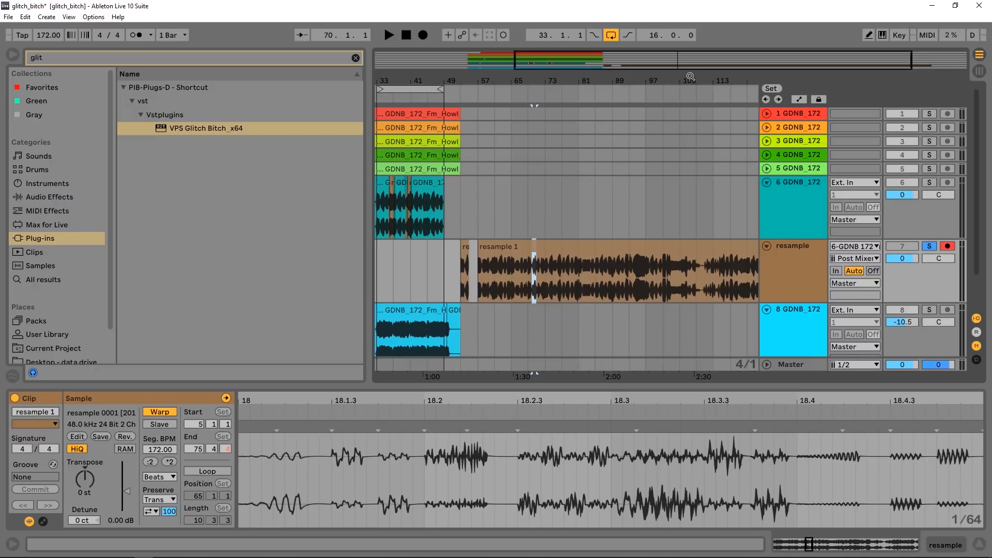
left_click_drag(713, 78, 631, 135)
left_click(597, 99)
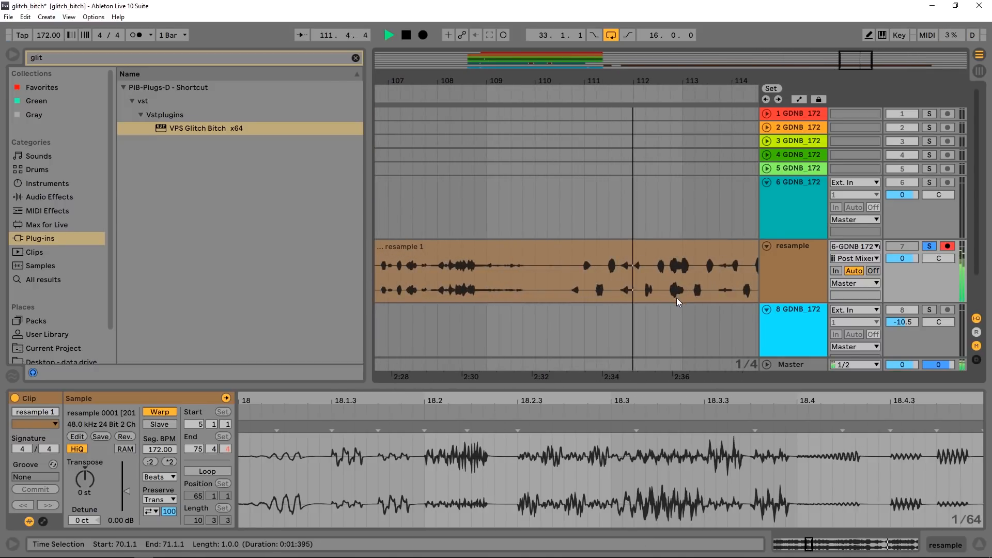
key("space")
- Move the two-bar glitch from bars 111–112 of the resample track to bar 47 of the NeuroticBass track
left_click_drag(681, 296, 617, 205)
left_click_drag(615, 76, 617, 3)
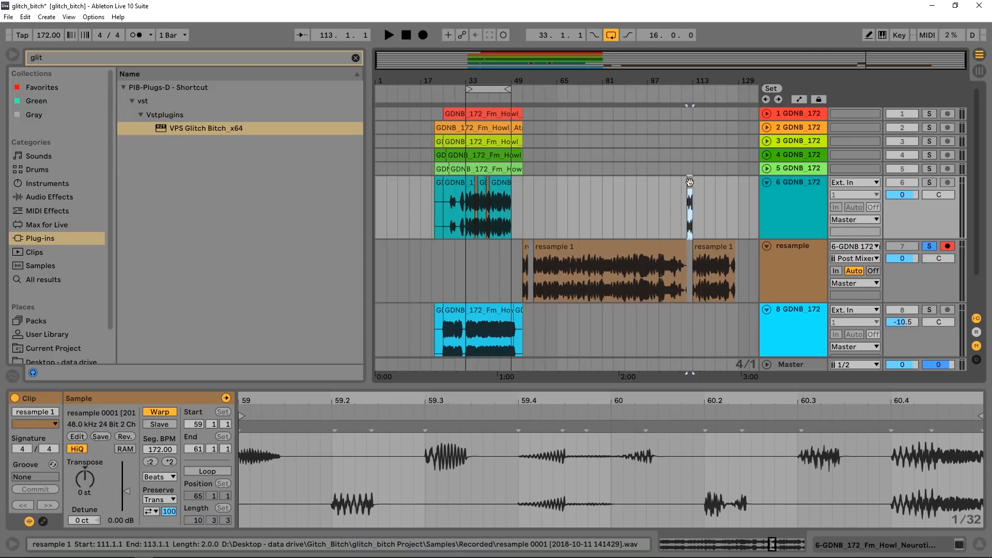
left_click_drag(691, 182, 508, 184)
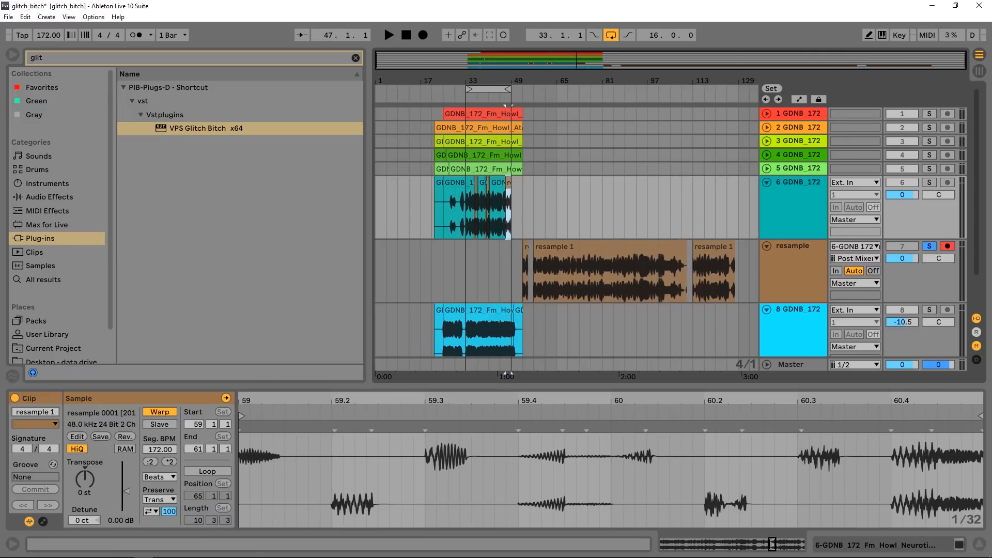
left_click_drag(508, 78, 503, 155)
left_click_drag(494, 80, 530, 155)
- Delete three half-beat slices of the Sub clip in bar 47, in the second half of beats 1, 2 and 3
scroll(630, 300, "down", 1)
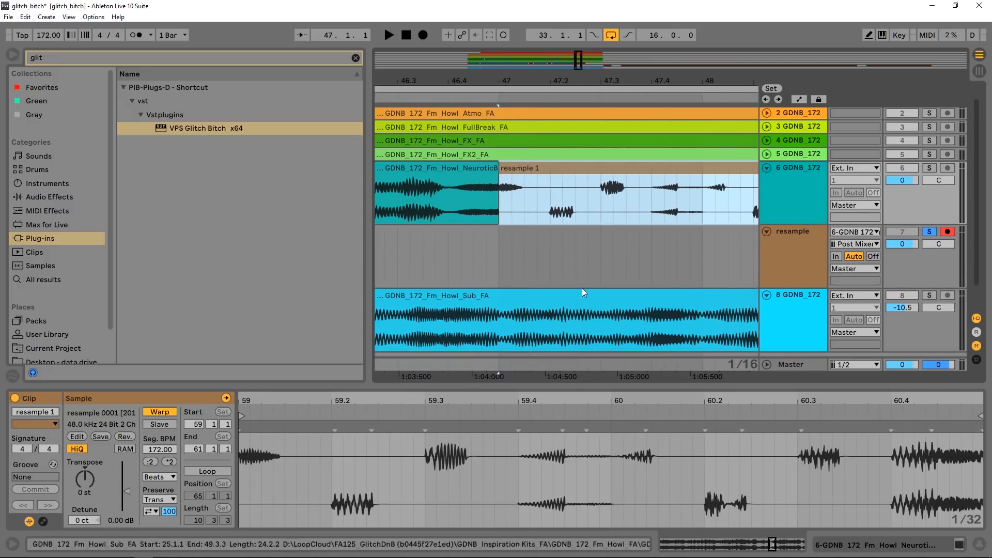
left_click(509, 196)
left_click_drag(526, 328, 631, 296)
key("Delete")
key("Delete")
key("Delete")
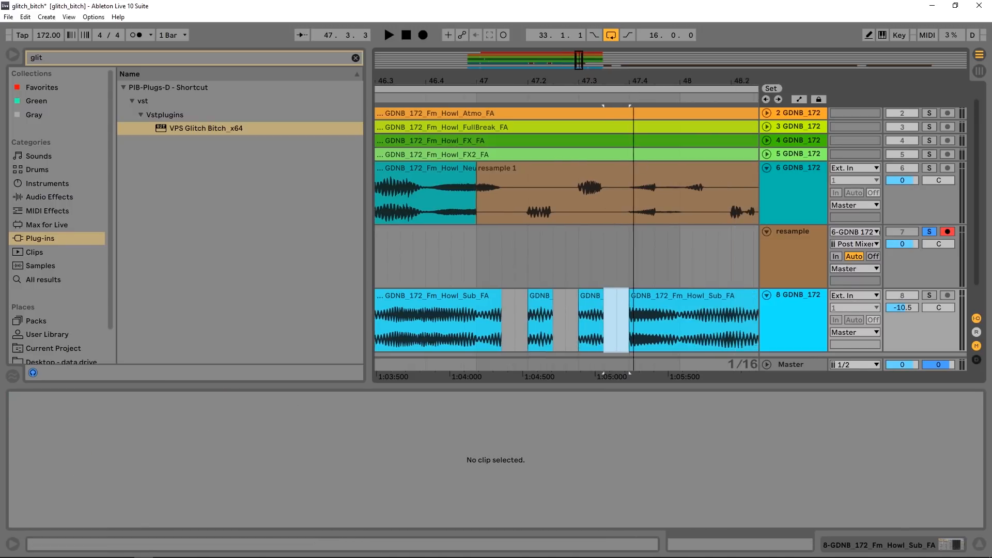
- Delete the half-beat slices of the Sub clip at 48.1.3, 48.2.3 and 48.3.3
left_click_drag(701, 290, 568, 289)
left_click_drag(598, 326, 575, 300)
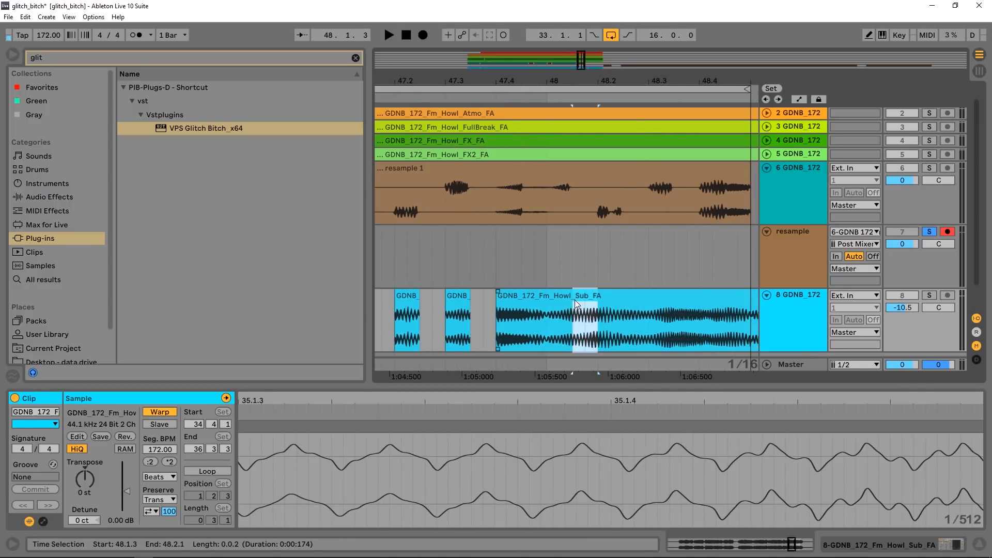
key("Delete")
left_click_drag(648, 327, 627, 299)
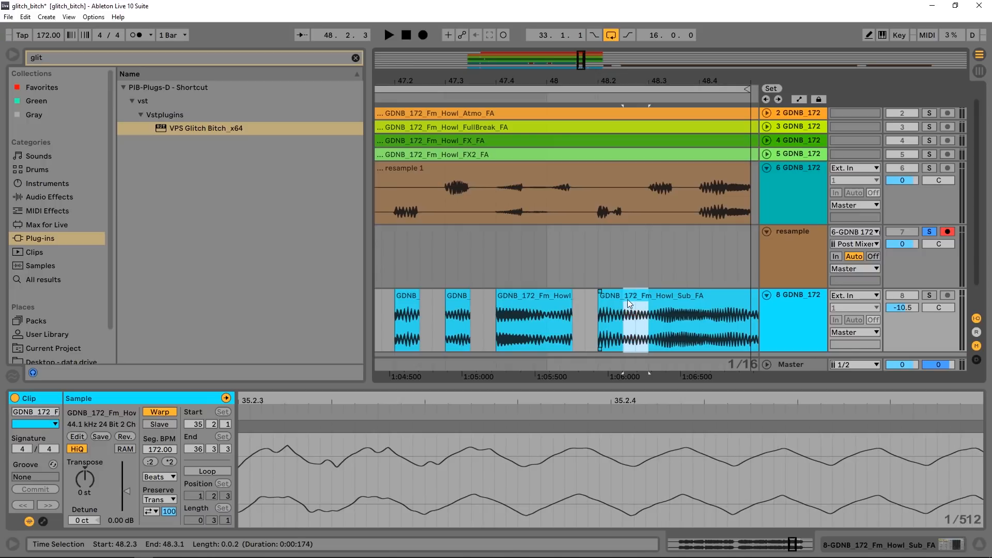
key("Delete")
left_click_drag(697, 325, 679, 300)
key("Delete")
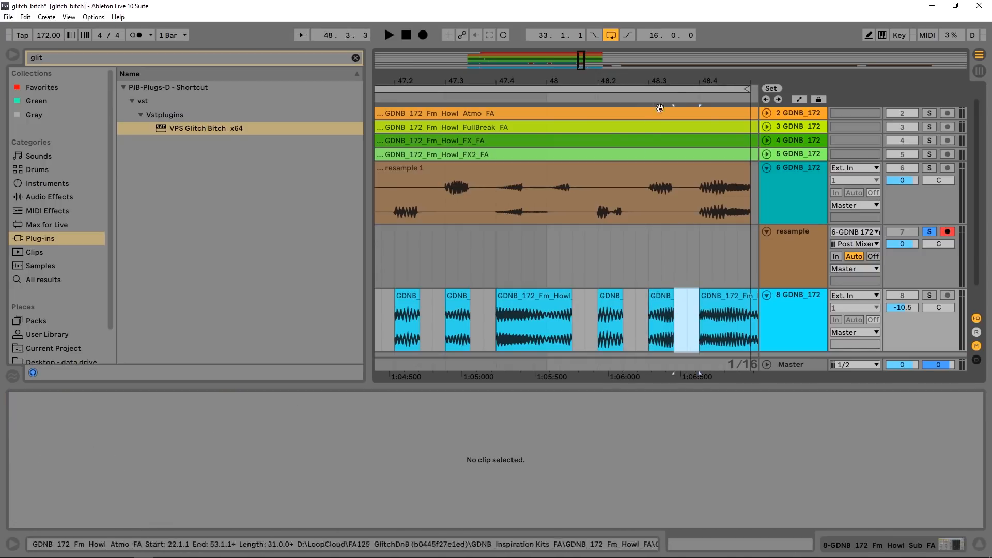
- Turn off the resample track's solo and audition the chopped ending from about bar 45 with all tracks playing
key("minus")
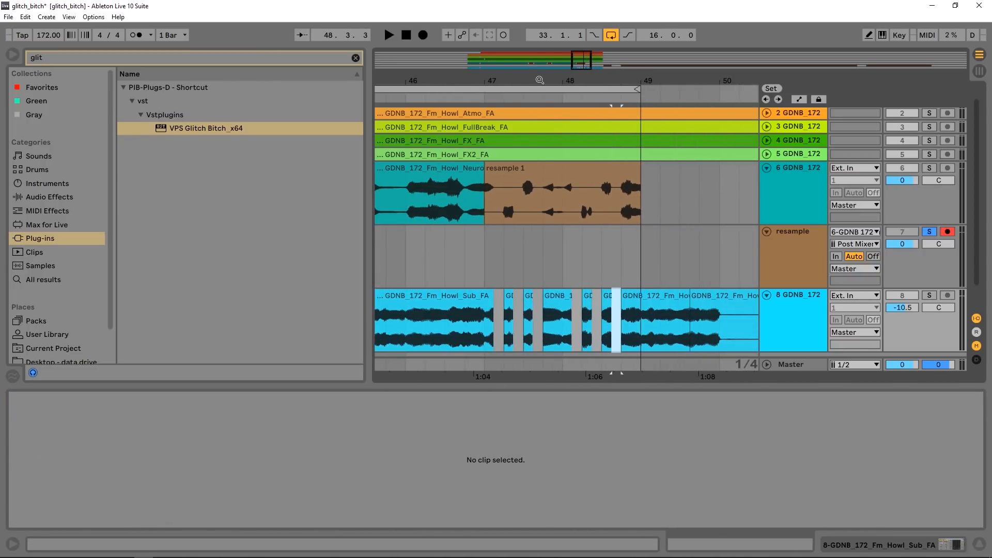
left_click_drag(540, 80, 527, 82)
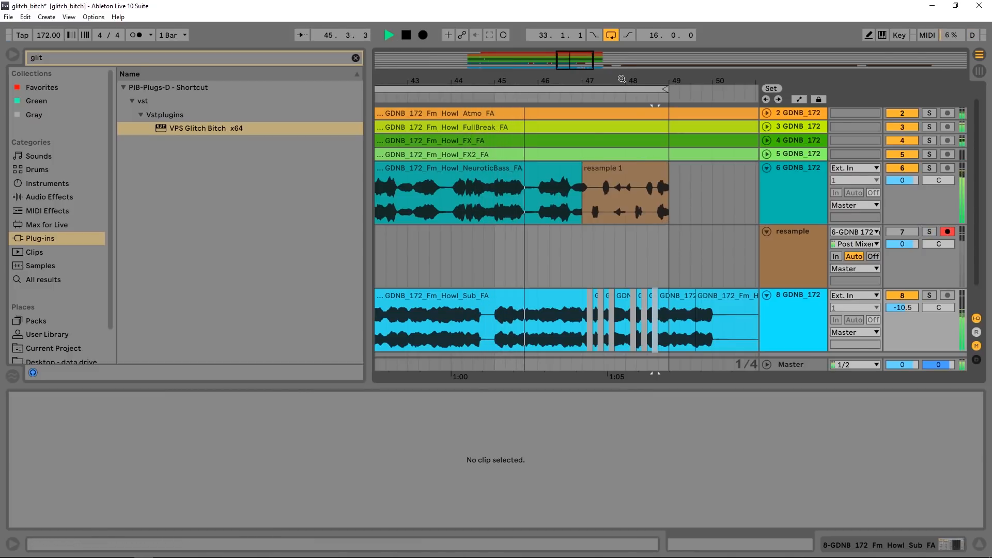
left_click_drag(623, 81, 622, 106)
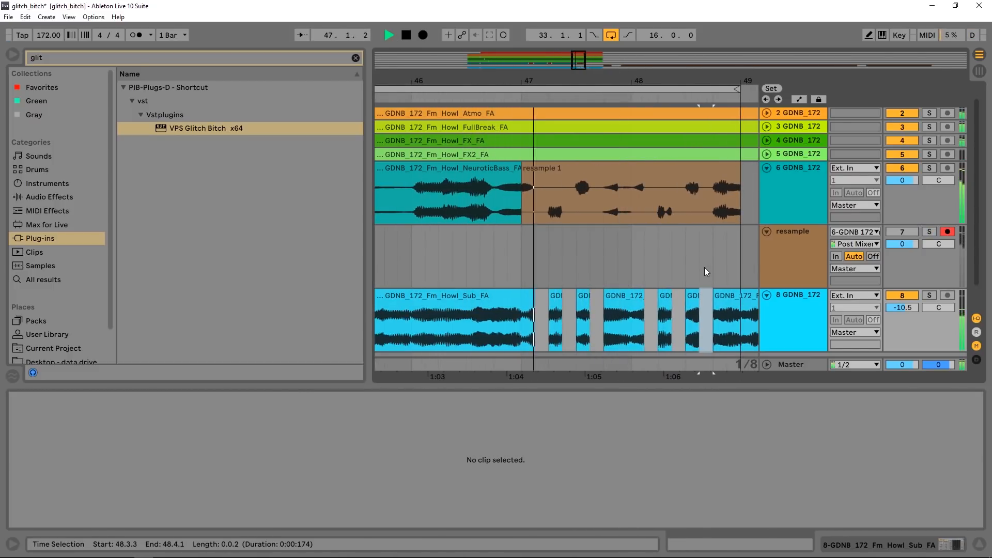
left_click(621, 193)
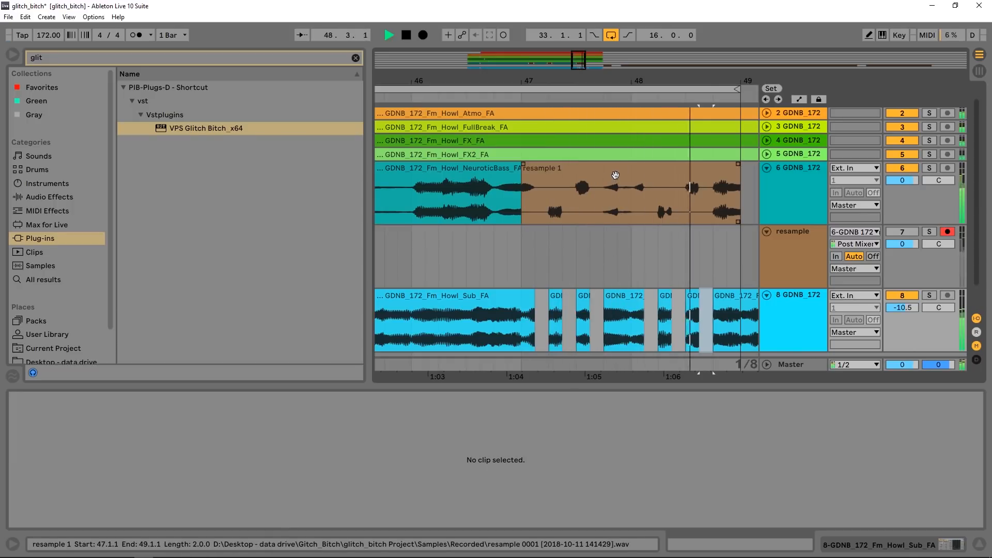
key("space")
- Raise the bar 47 glitch clip's gain to 2.75 dB and crossfade the NeuroticBass clip into it from bar 47 to about 48.2.3
left_click(588, 169)
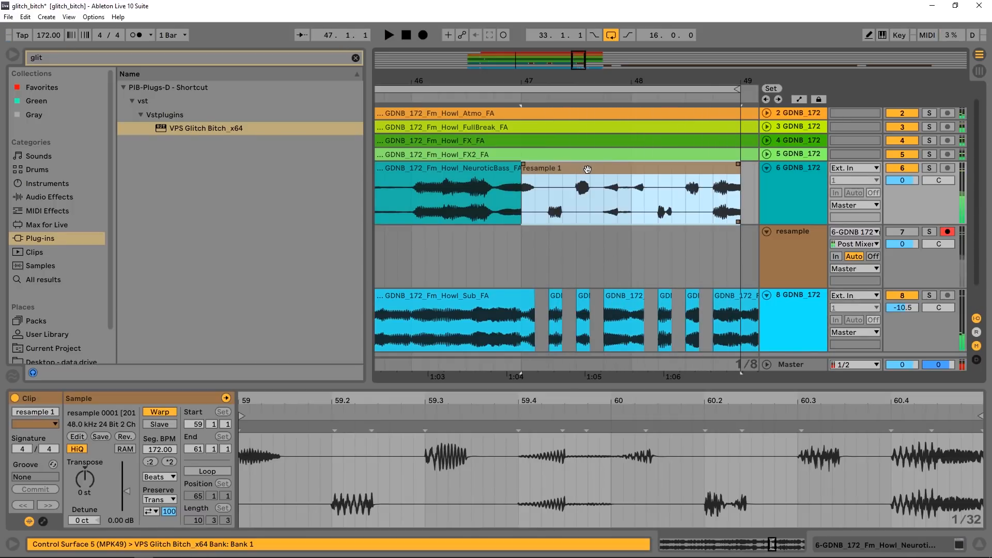
left_click_drag(133, 495, 133, 489)
left_click(523, 165)
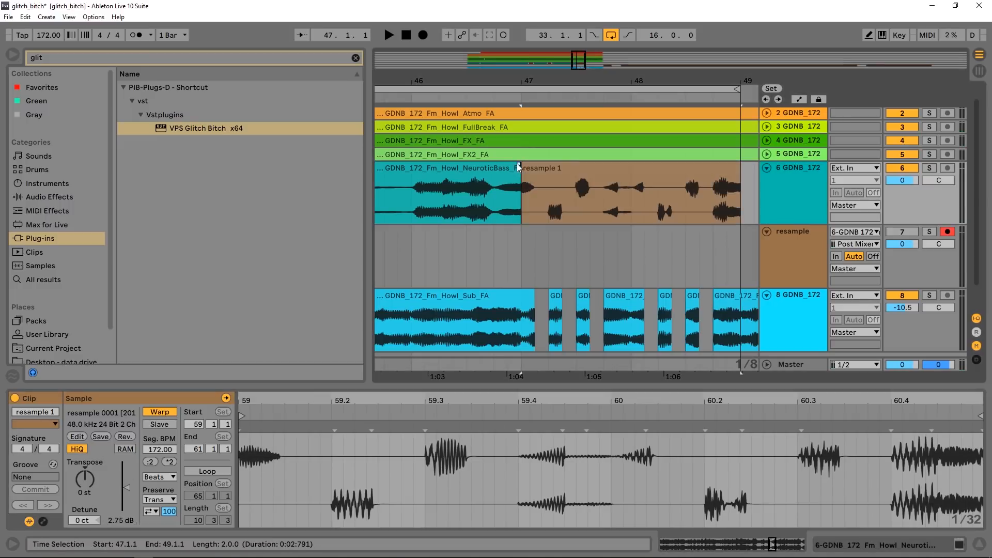
left_click_drag(543, 164, 694, 163)
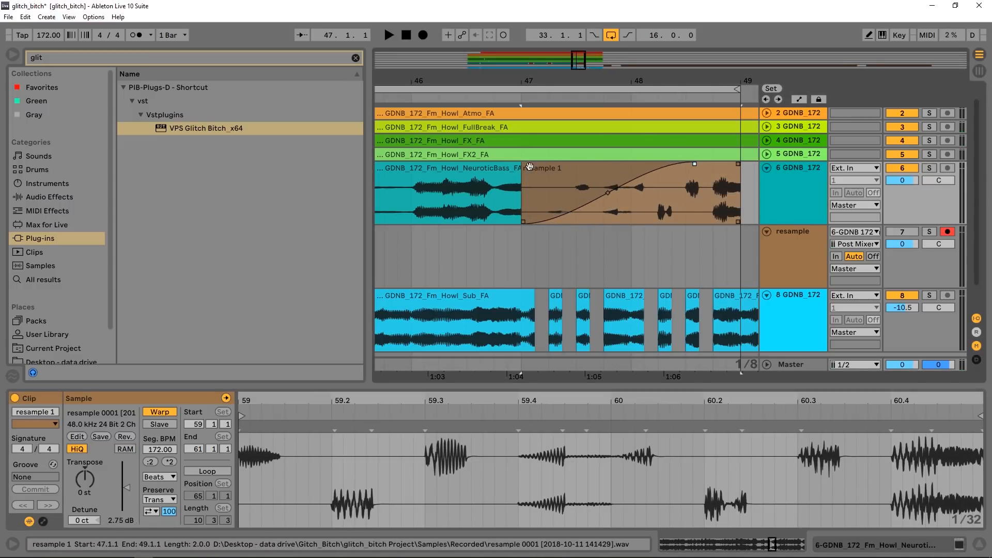
left_click_drag(520, 166, 670, 158)
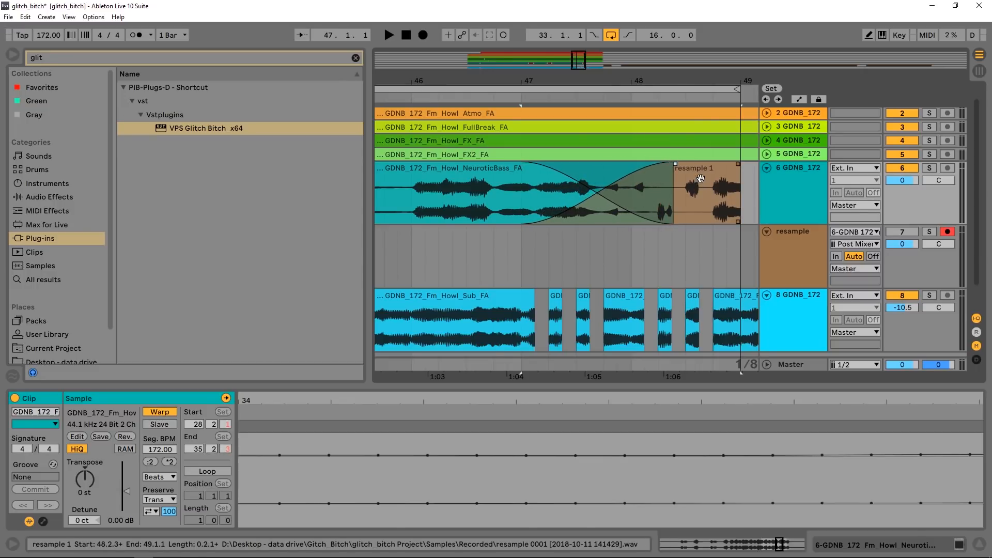
- Audition the long crossfade into the glitch at bars 47–48 with the full mix
left_click(700, 171)
left_click(495, 257)
key("space")
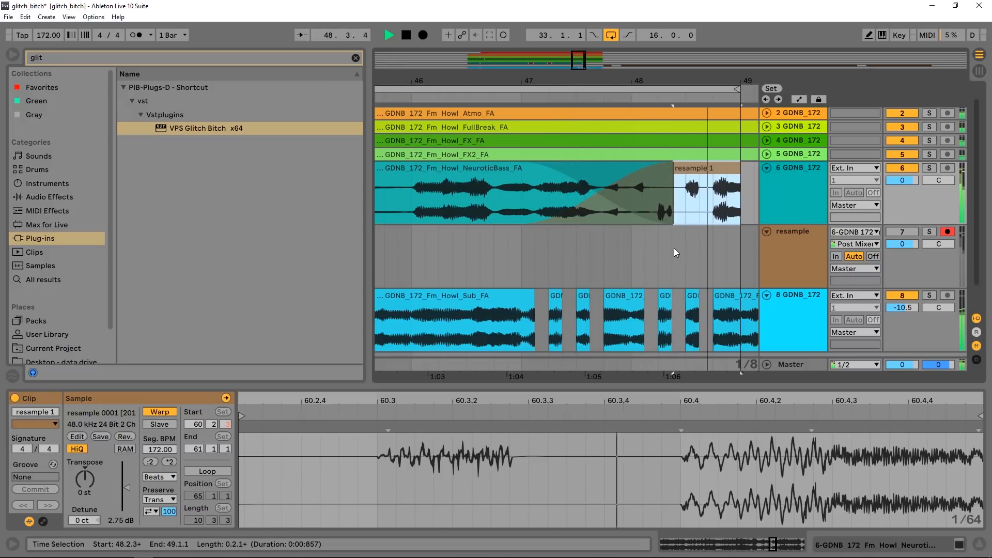
left_click(737, 337)
key("space")
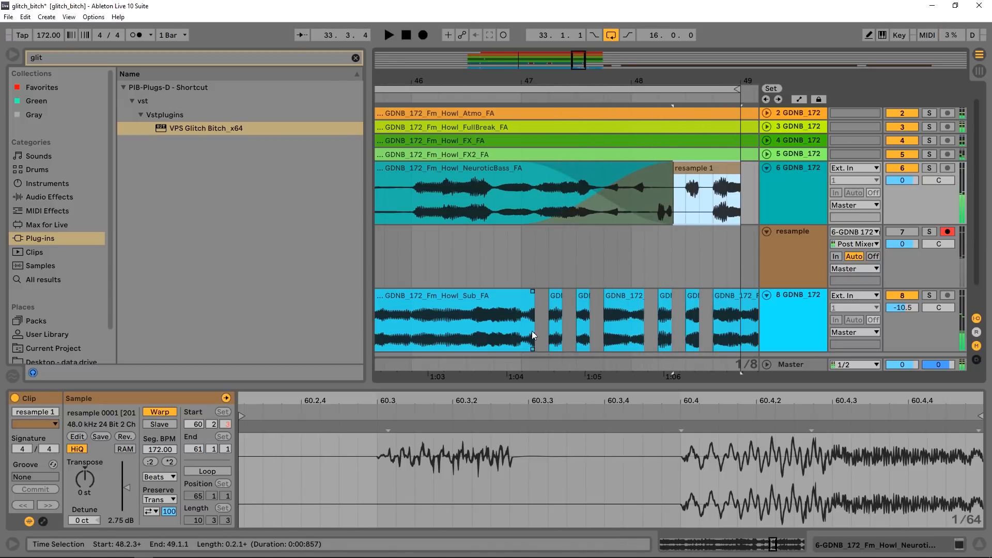
- Extend the main Sub clip over the chopped slices so that it ends at 48.2.3
left_click_drag(532, 335, 672, 298)
scroll(626, 228, "down", 10)
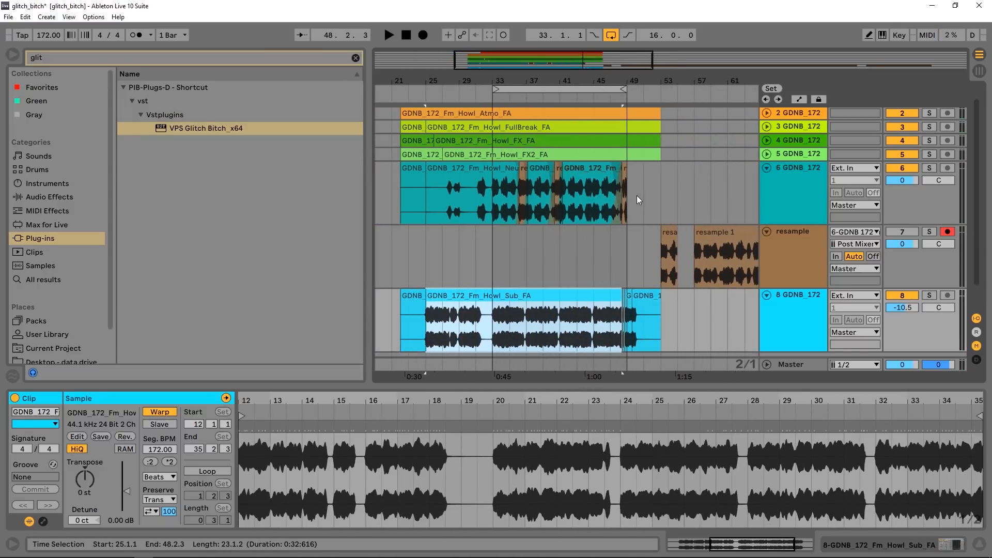
left_click_drag(632, 78, 536, 58)
mouse_move(630, 73)
left_mouse_down()
mouse_move(626, 97)
mouse_move(628, 73)
left_mouse_up()
- Solo the resample track and audition the take from about bar 65
left_click_drag(496, 82, 487, 105)
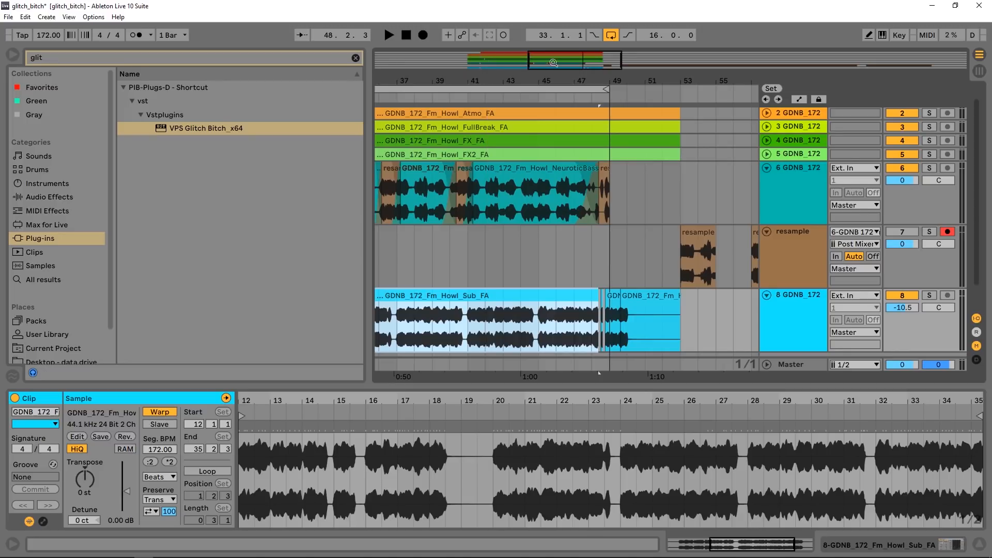
left_click_drag(549, 81, 507, 58)
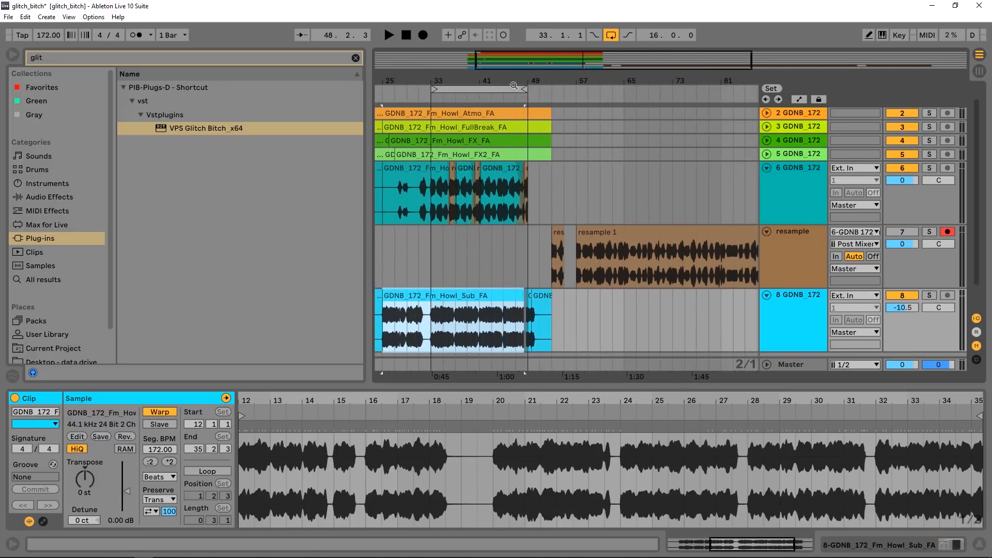
left_click(630, 97)
left_click(930, 232)
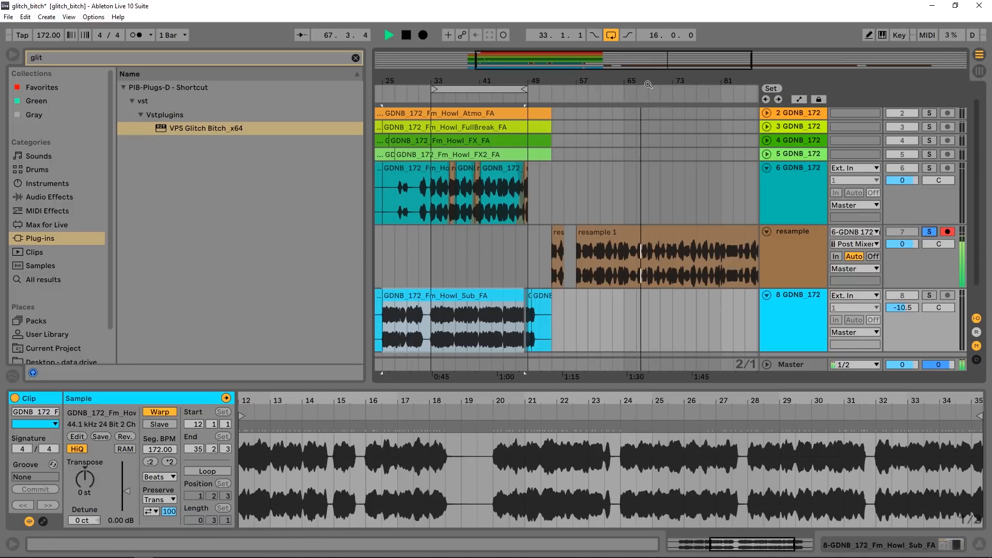
- Cut the one-bar glitch at bar 70 out of the resample take and place it on the NeuroticBass track at bar 44
left_click_drag(648, 80, 648, 115)
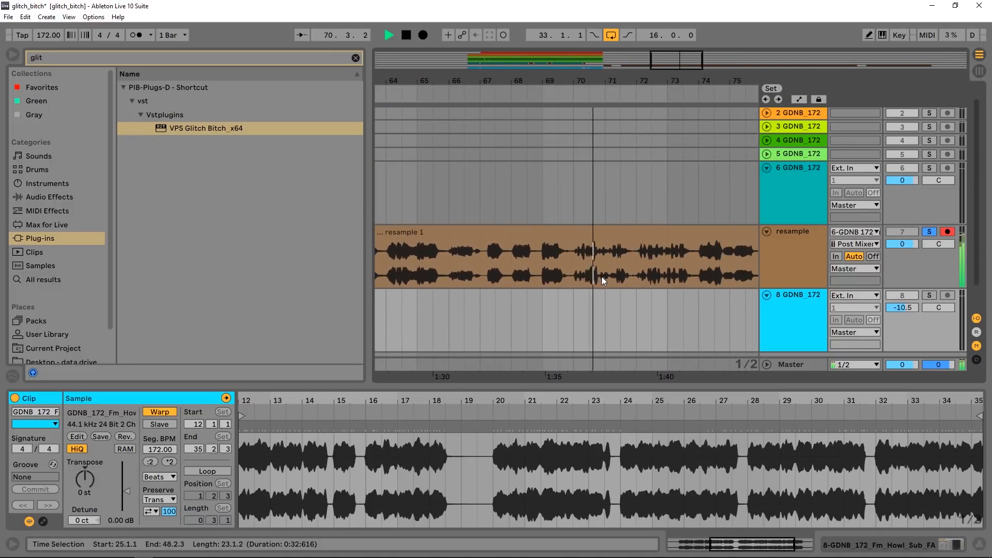
key("space")
left_click_drag(606, 281, 573, 274)
left_click_drag(588, 234, 587, 173)
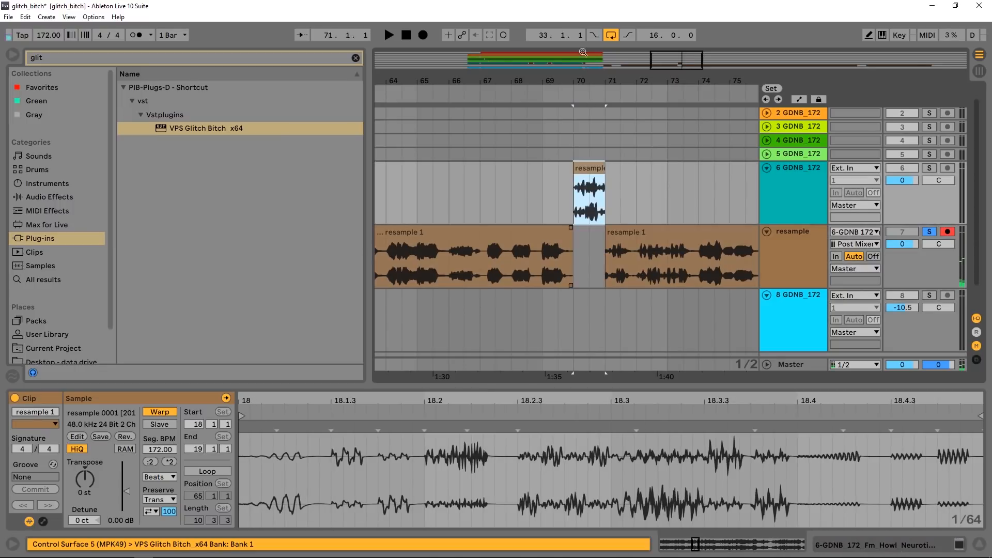
left_click_drag(579, 74, 656, 36)
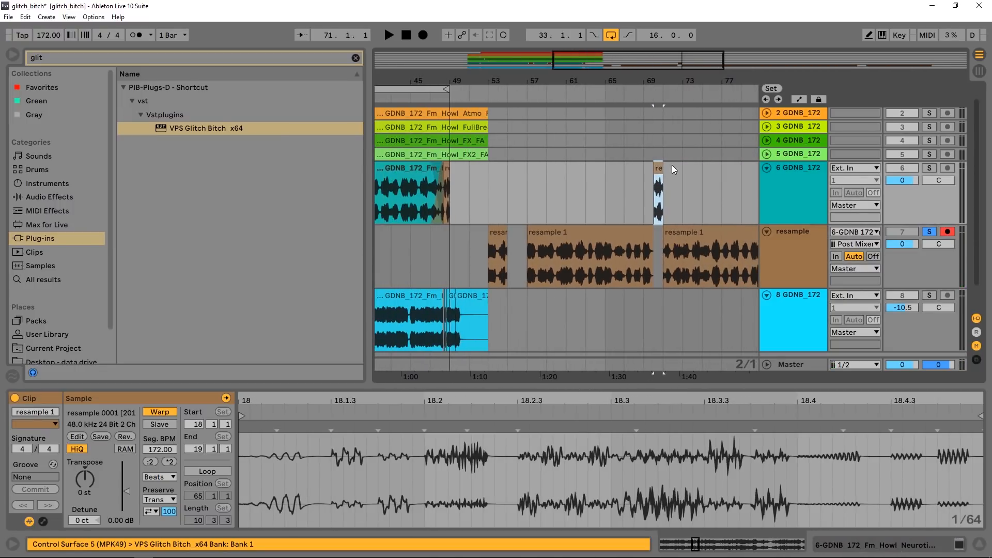
left_click_drag(658, 170, 413, 181)
- Unsolo the resample track and audition the new bar 44 glitch with the full mix from about bar 43
left_click(404, 105)
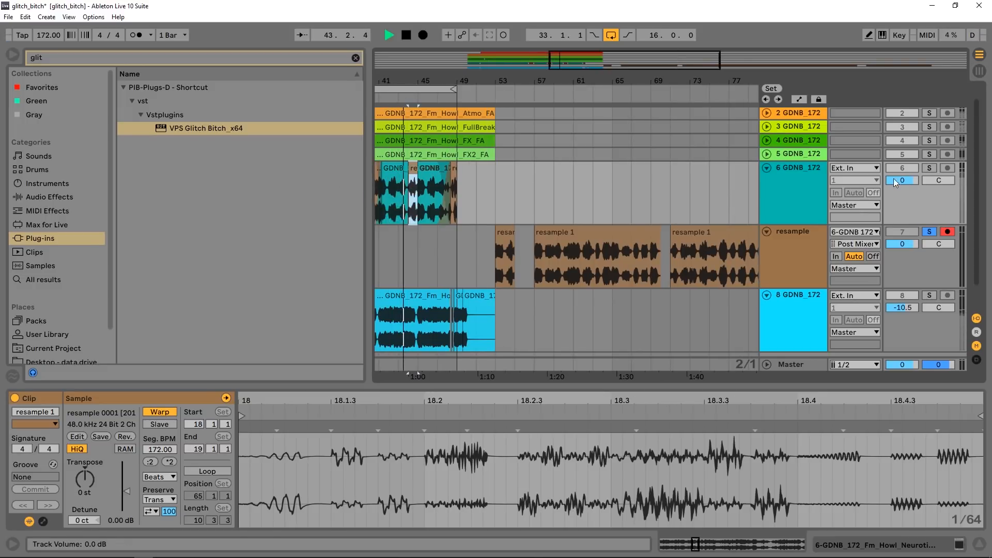
left_click(930, 231)
left_click_drag(436, 81, 612, 135)
left_click(487, 99)
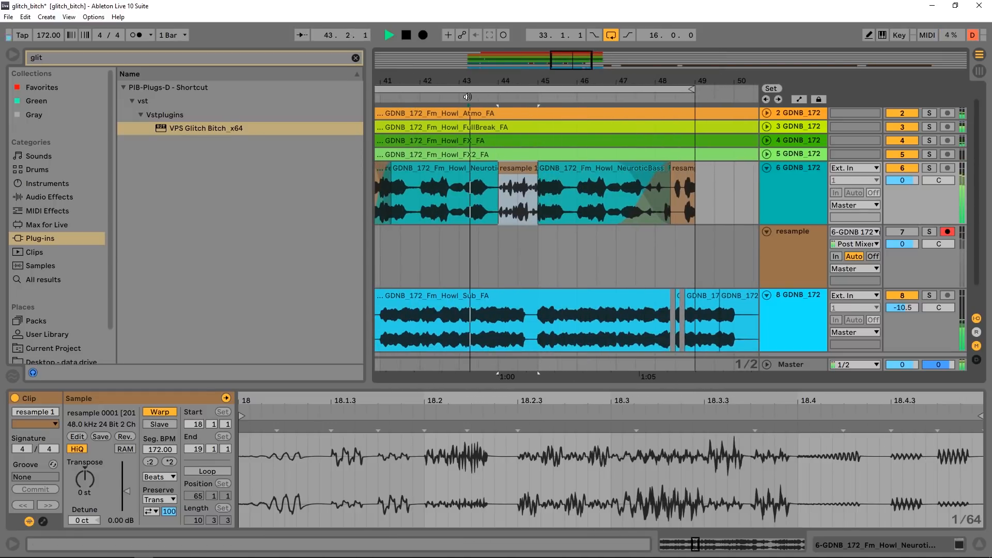
left_click_drag(519, 81, 519, 173)
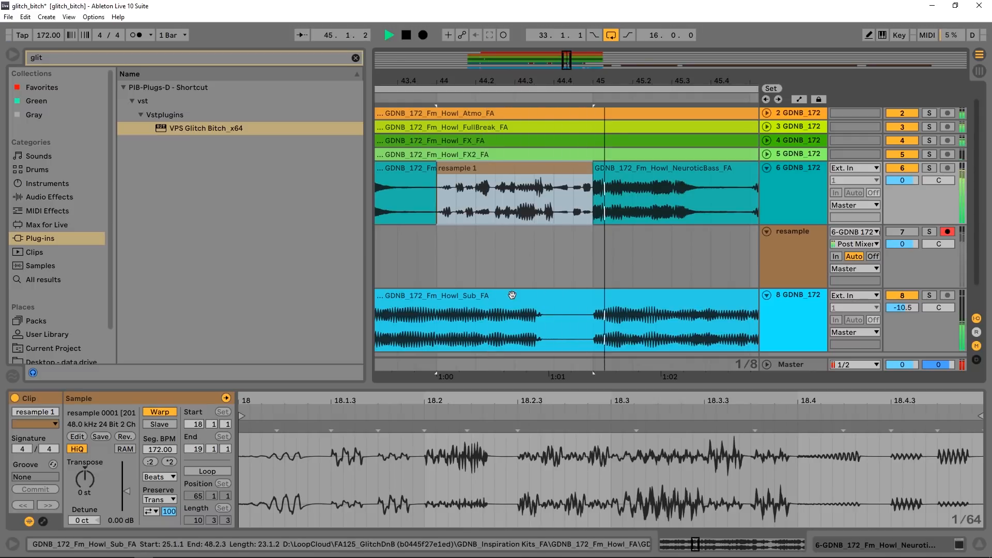
- Split off the last beat of the bar 44 glitch at 44.4.1 and raise that slice's gain to 7.06 dB
left_click(567, 169)
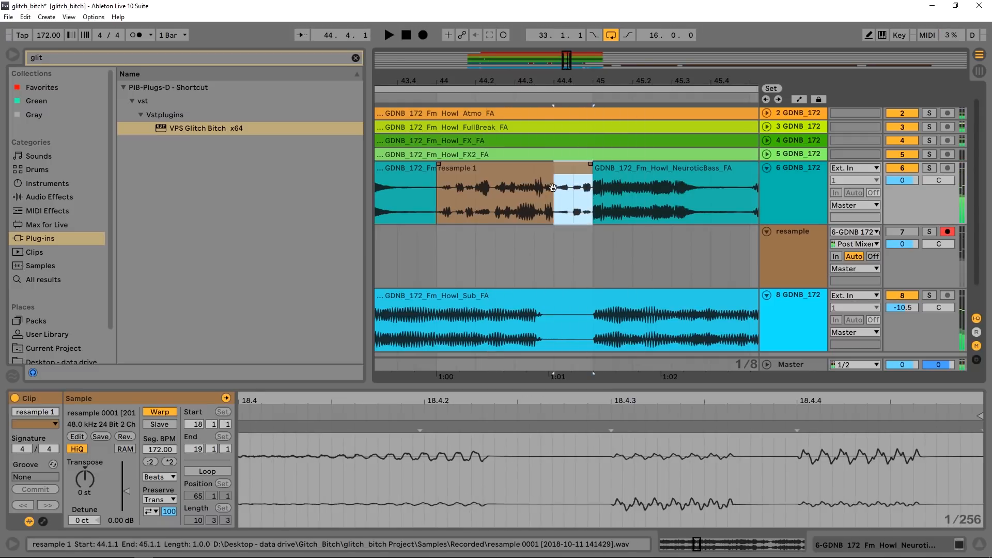
left_click(569, 180)
left_click(566, 169)
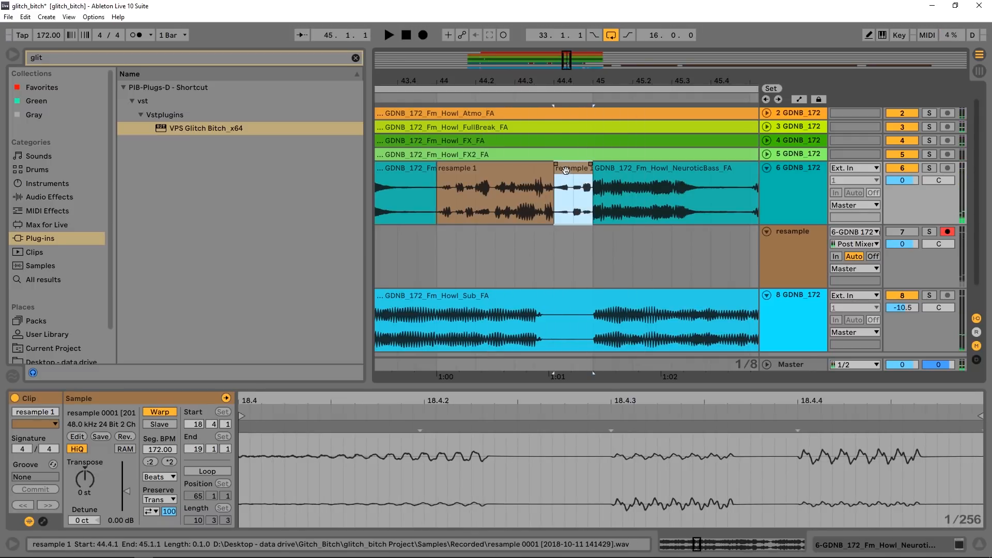
left_click_drag(118, 521, 204, 370)
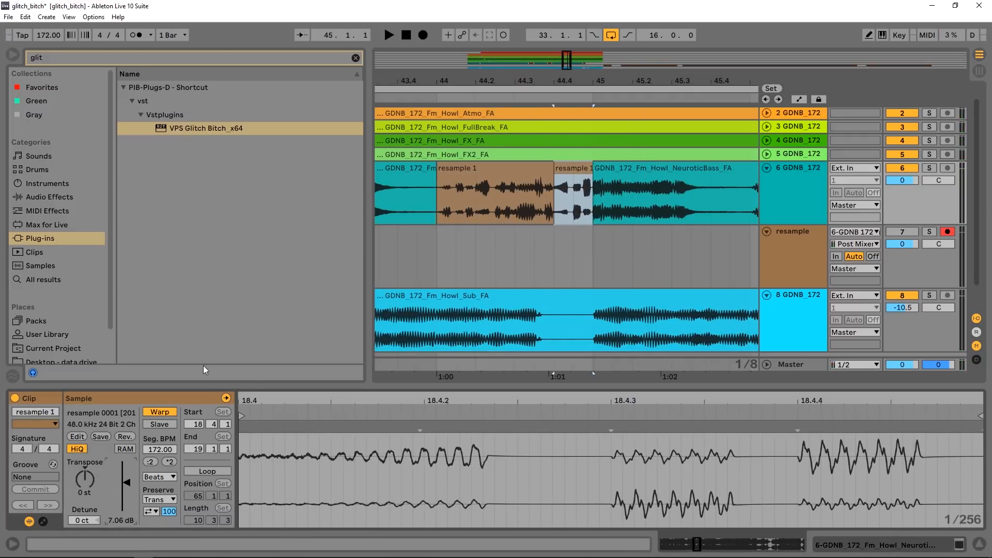
- Play back bar 44 with the full mix to check the louder last beat, ending with the first glitch slice selected
key("ctrl+a")
left_click(456, 93)
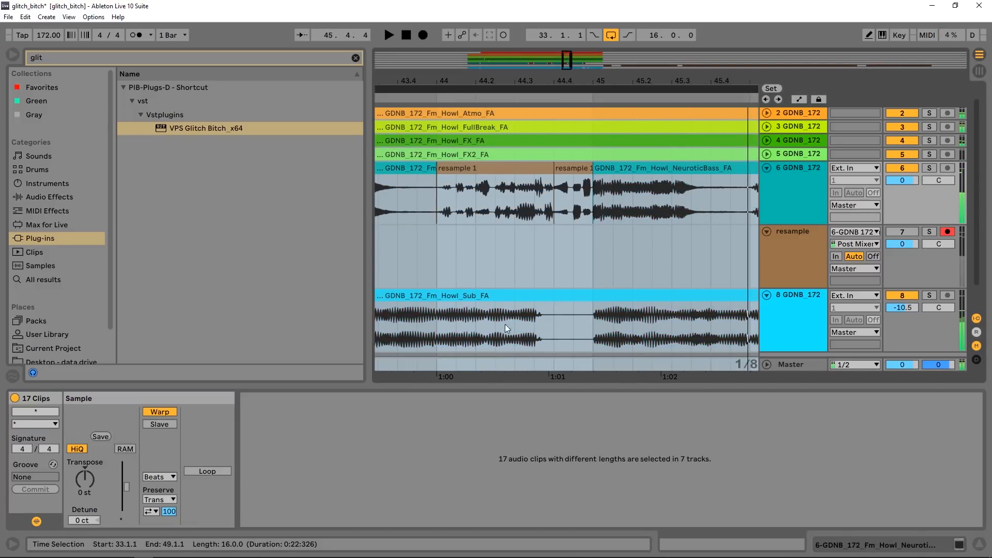
key("space")
left_click(476, 189)
left_click(477, 189)
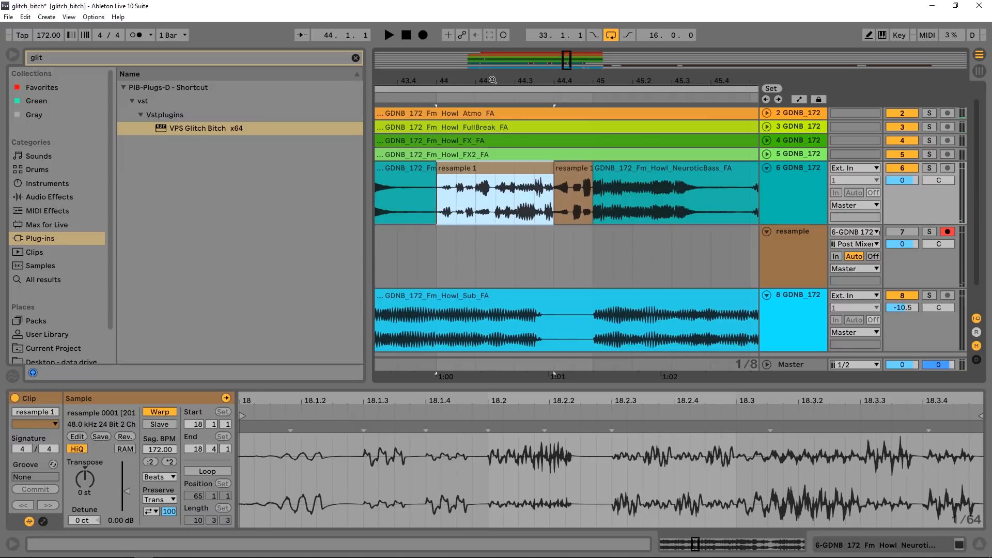
left_click_drag(491, 82, 543, 21)
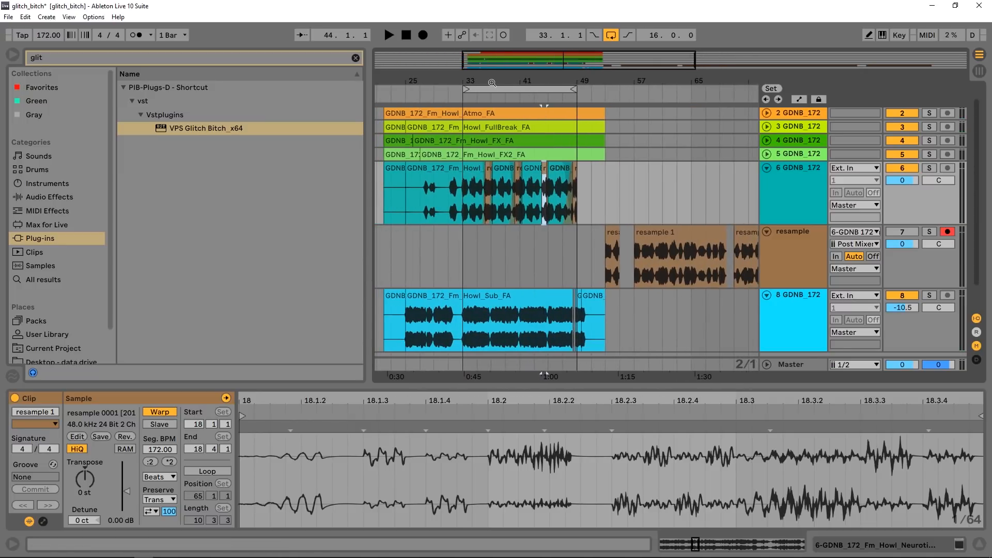
left_click_drag(491, 83, 573, 108)
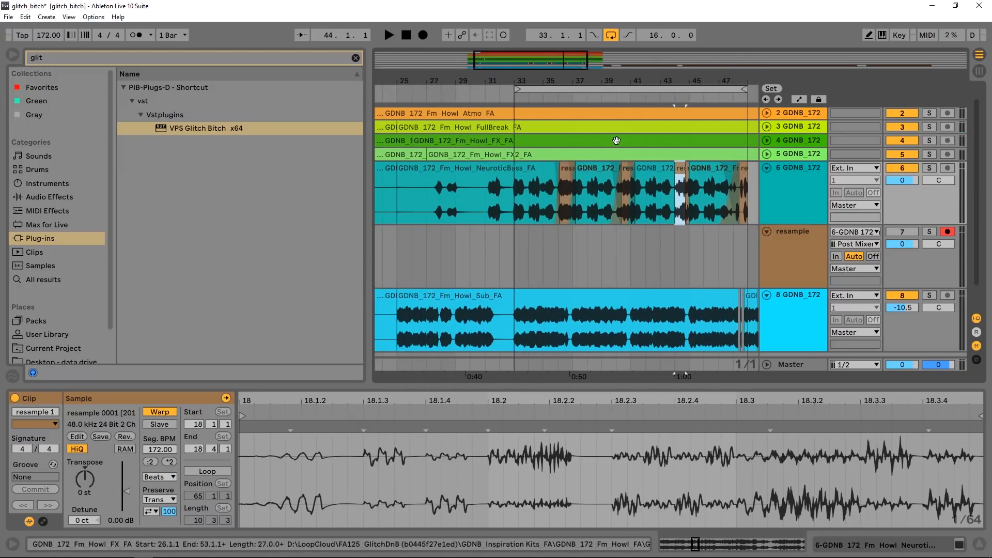
- Open VPS Glitch Bitch on the NeuroticBass track and look at its Misc 2 and Misc 3 modulation pages
left_click(798, 197)
left_click(849, 544)
left_click(47, 398)
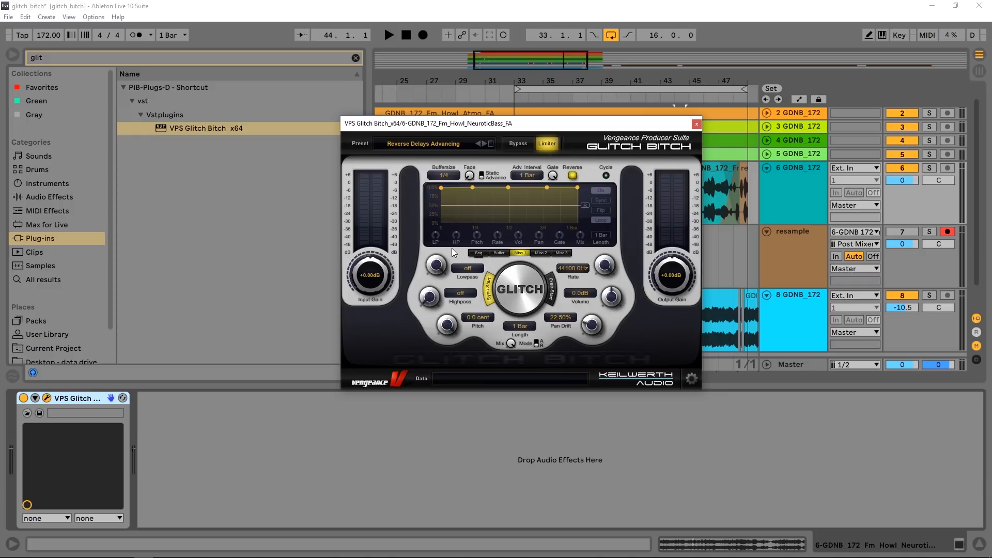
left_click(536, 253)
left_click(564, 254)
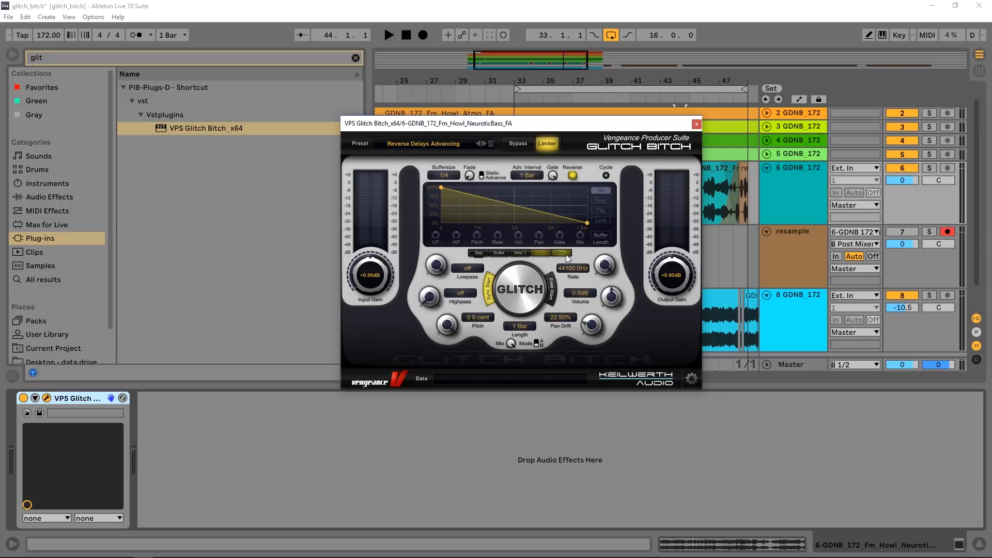
- Try Sync on the Misc 3 modulation, turn it off again and shape a multi-point curve with a point at 117.58 ms and 94.93%
left_click(605, 201)
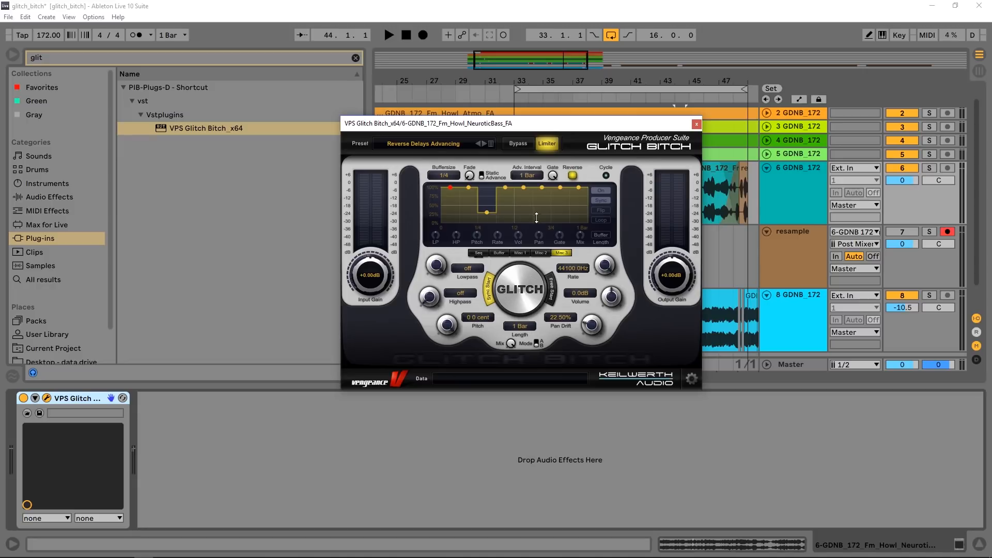
left_click(594, 203)
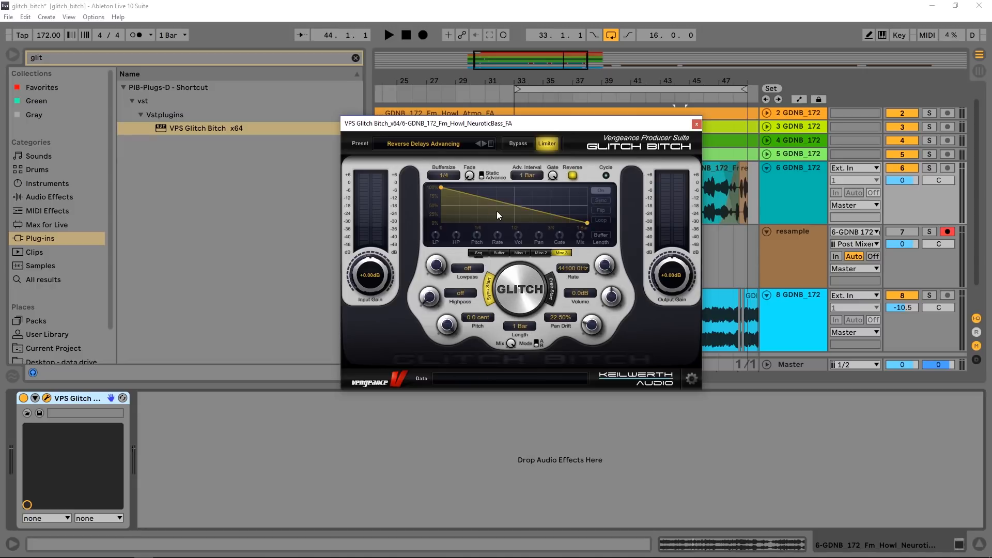
left_click_drag(497, 211, 487, 191)
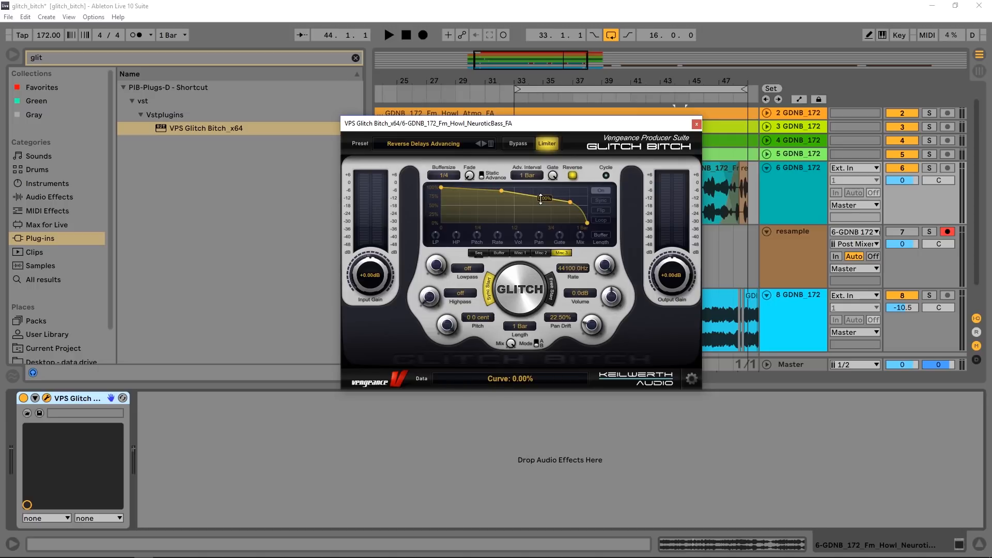
left_click_drag(553, 198, 467, 205)
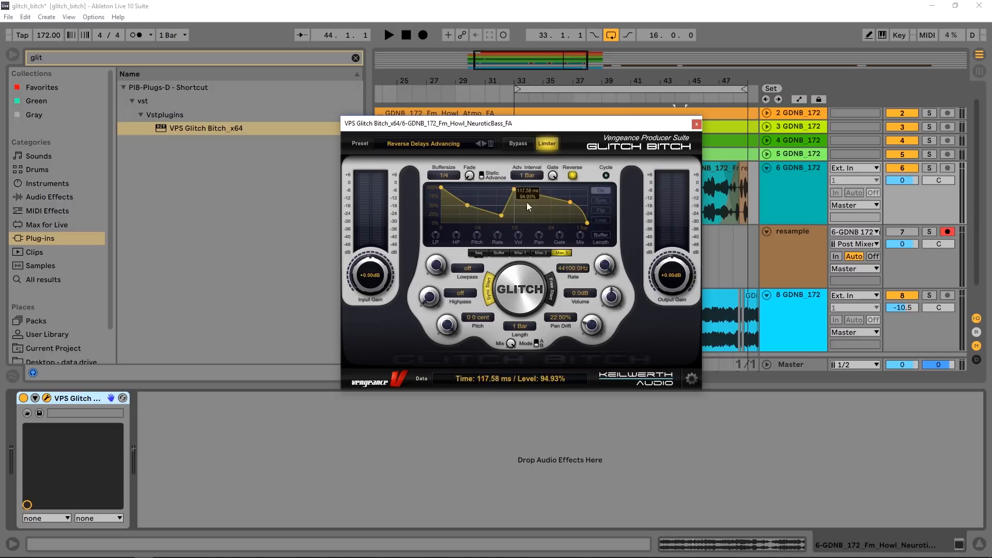
- Review the plugin's Misc 2, Misc 1, Buffer and Seq pages and move its window aside to uncover the NeuroticBass clips
left_click(541, 253)
left_click(521, 253)
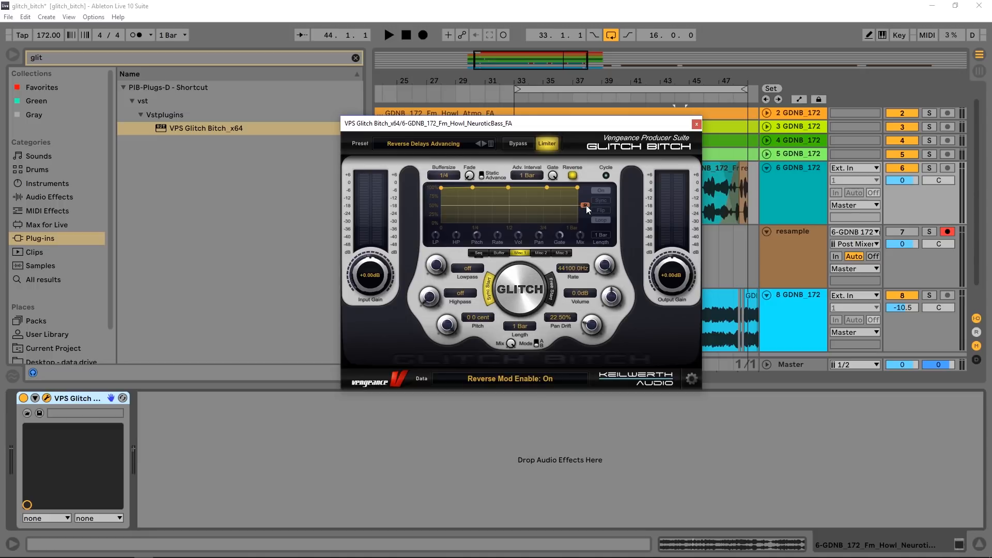
left_click(495, 254)
left_click(482, 254)
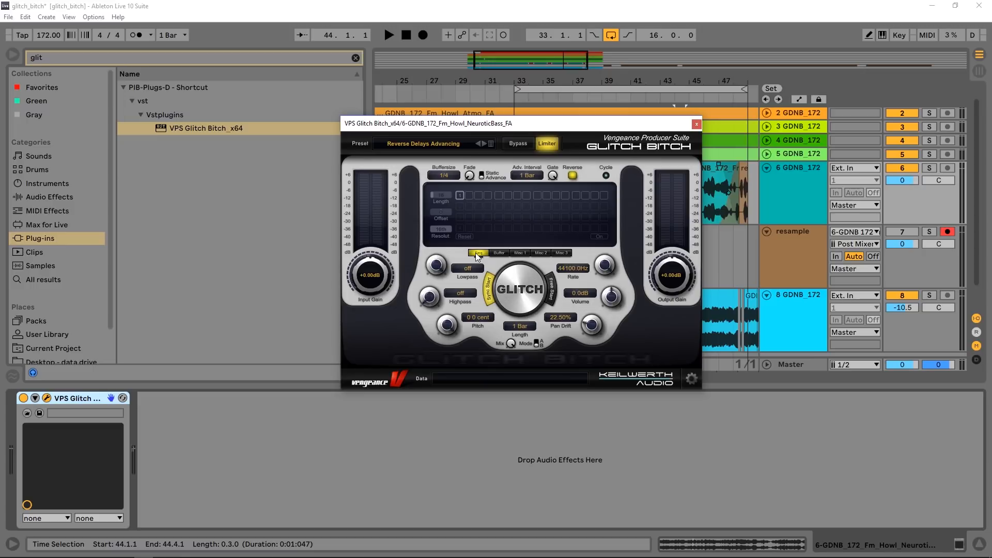
left_click_drag(445, 127, 308, 128)
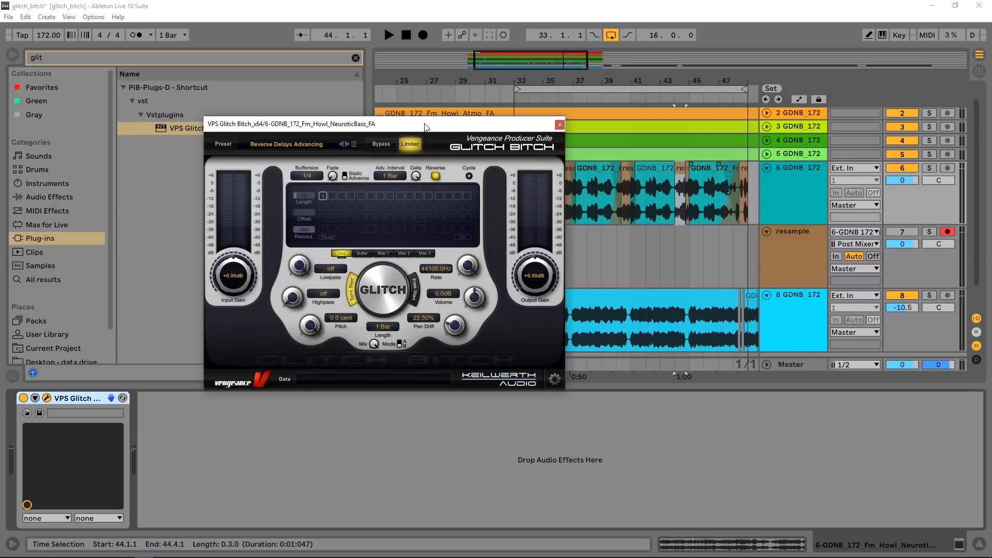
left_click_drag(664, 83, 661, 54)
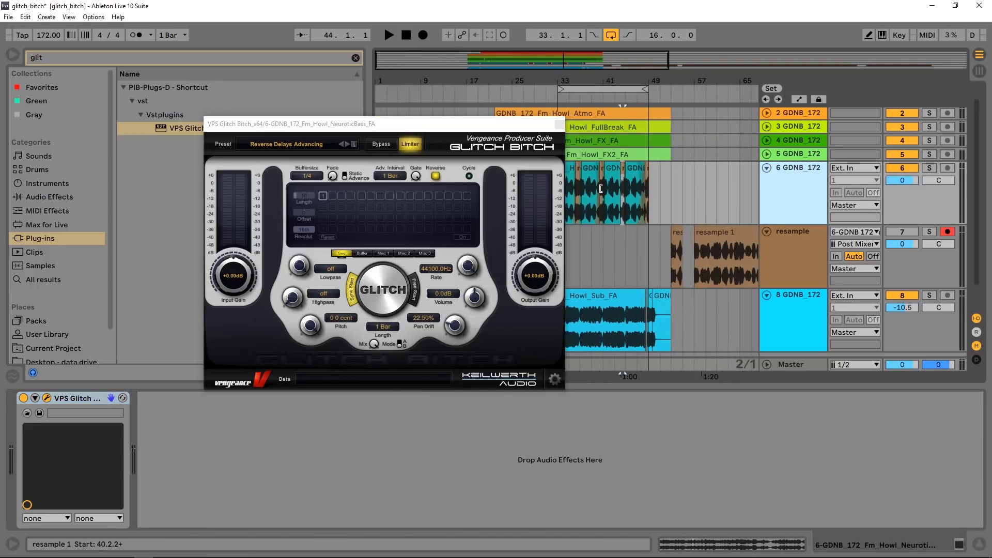